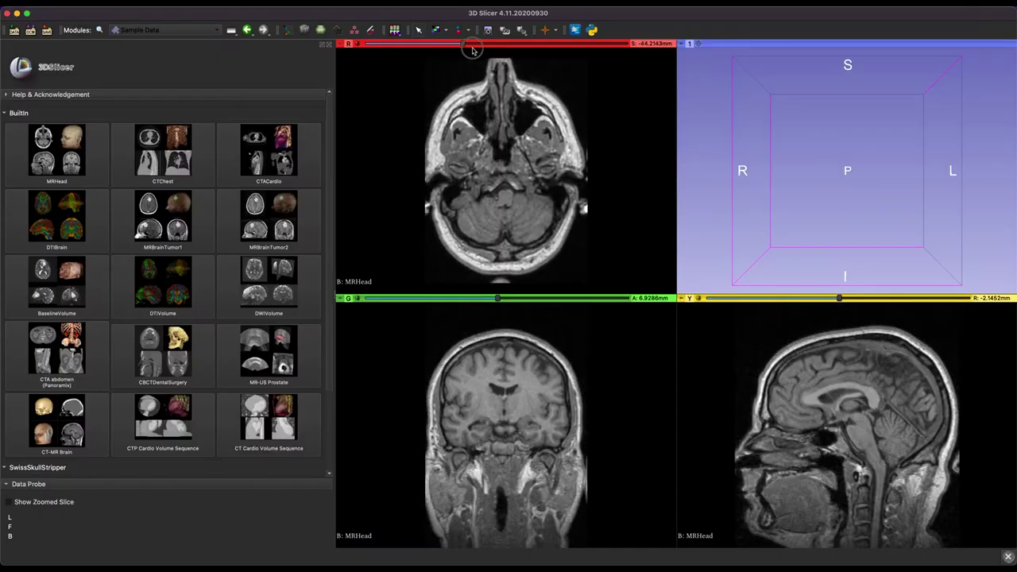
Browse the axial slices of the MRHead volume down to the lower jaw and check the coronal slice
drag(477, 48, 410, 43)
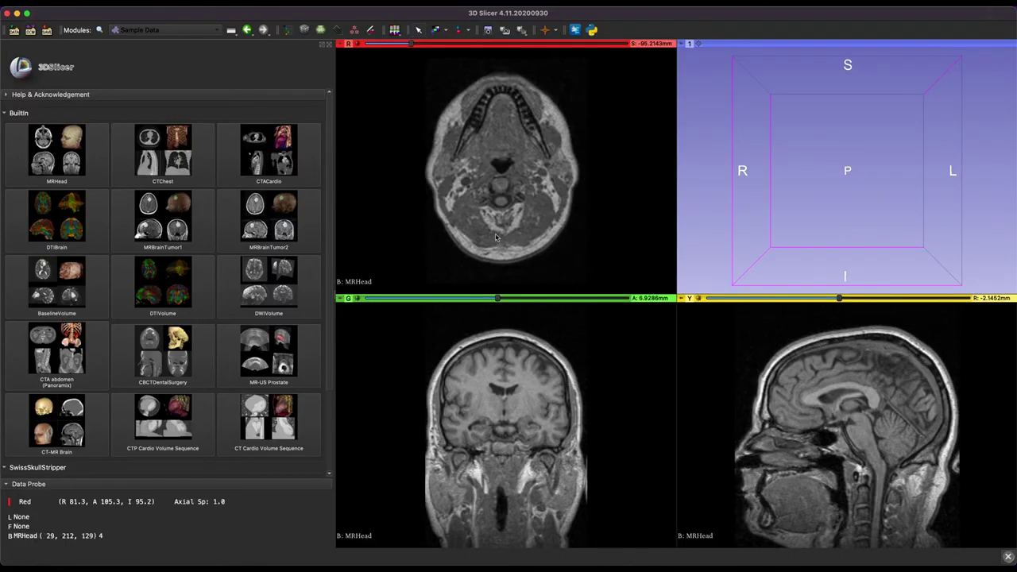
mouse_move(498, 298)
mouse_down()
mouse_move(422, 299)
mouse_move(504, 299)
mouse_up()
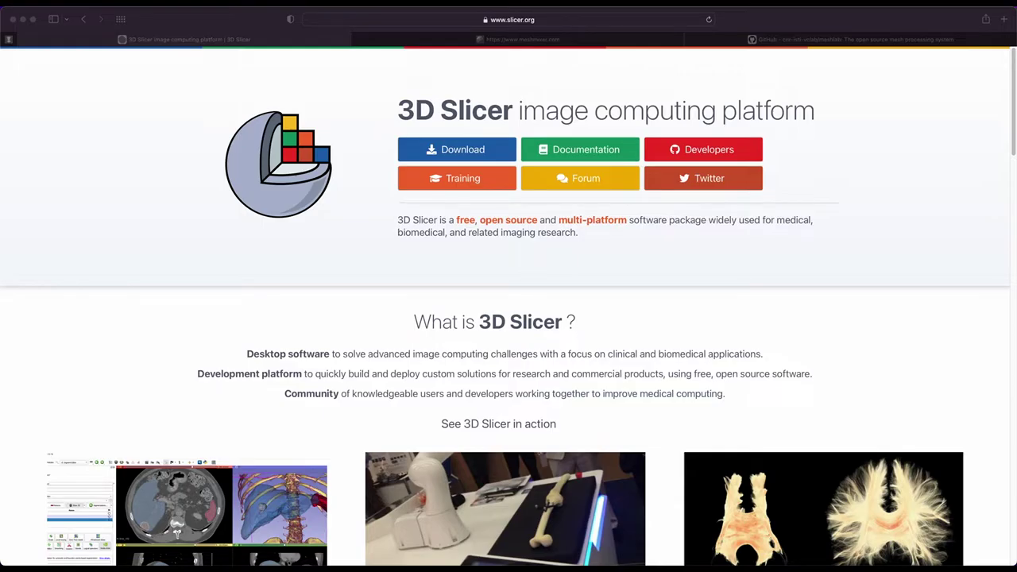
Look through the Autodesk Meshmixer website down to its download section, and bring up MeshLab's GitHub page
click(570, 39)
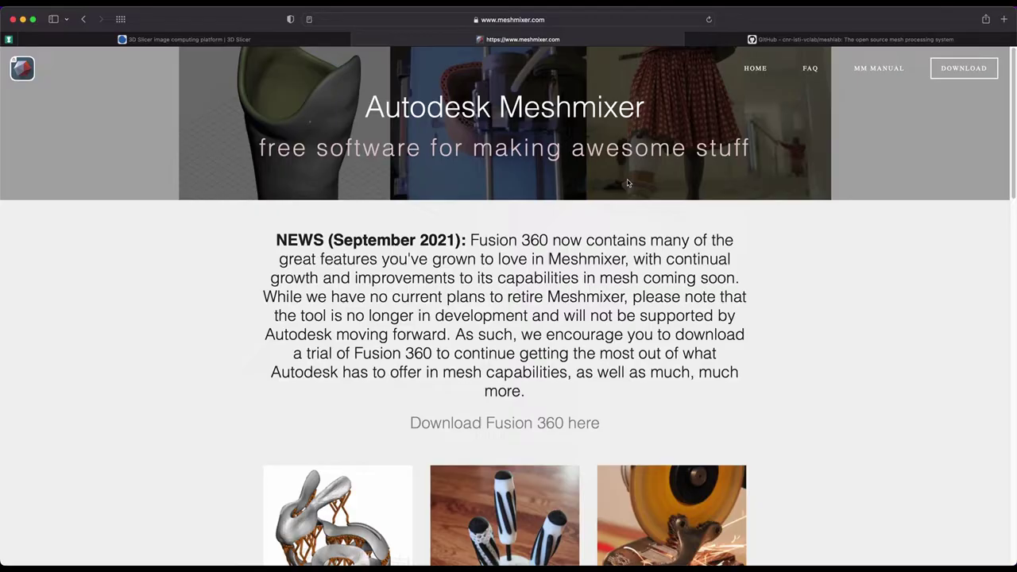
scroll(627, 184, down, 20)
scroll(680, 280, up, 3)
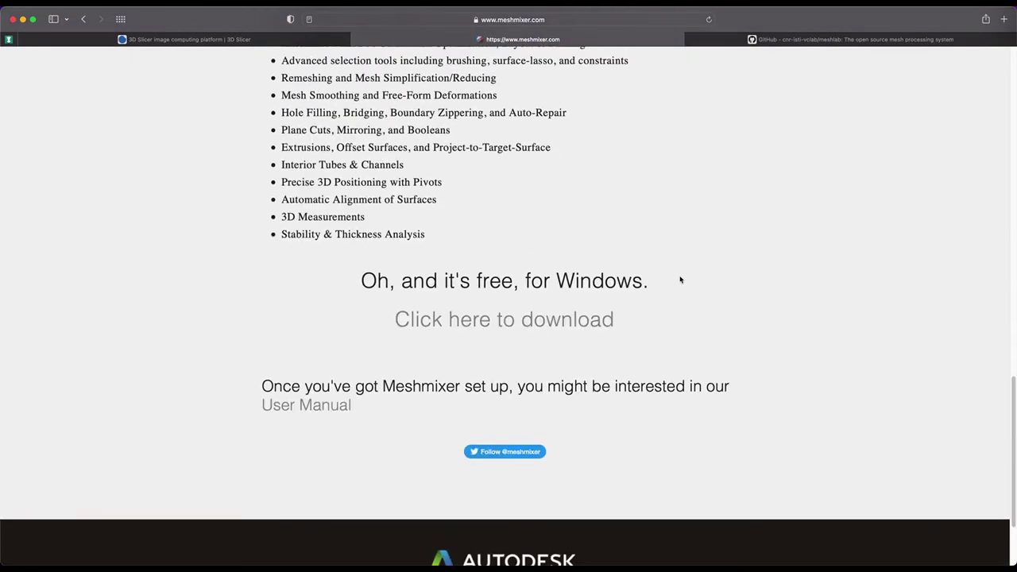
scroll(680, 280, up, 1)
click(802, 39)
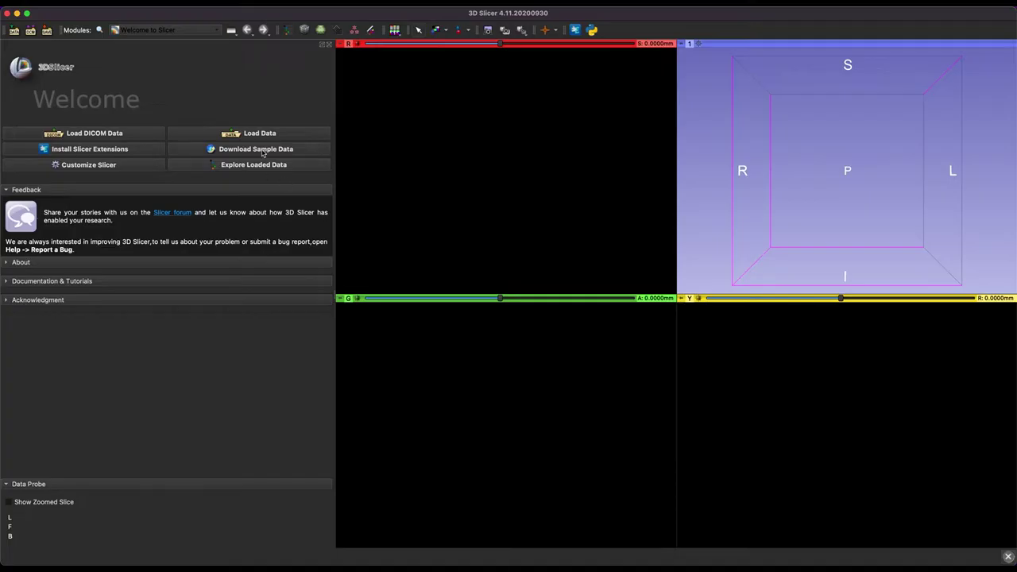
Load the MRHead sample data set in 3D Slicer and browse its axial and coronal slices
click(263, 151)
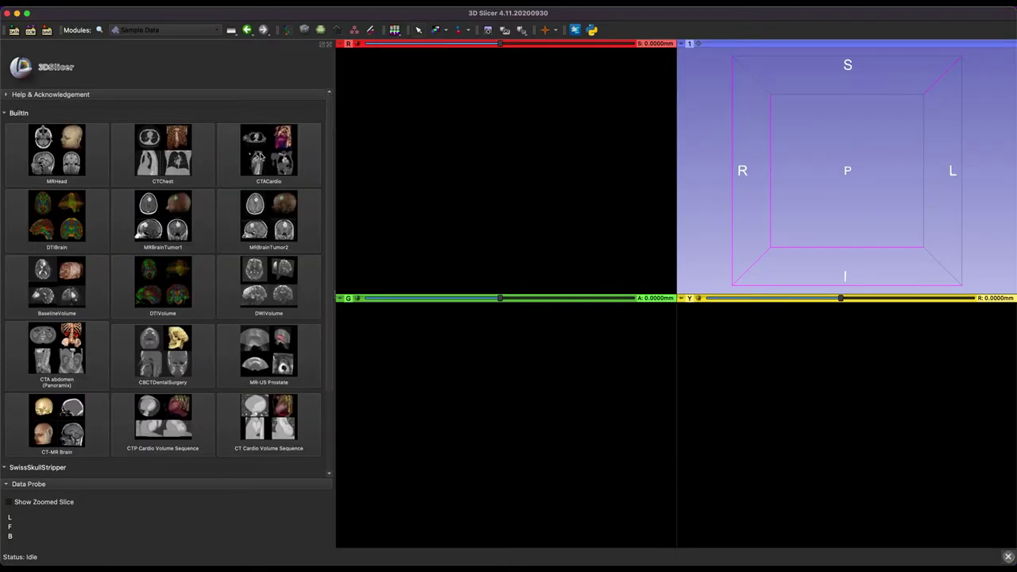
click(82, 151)
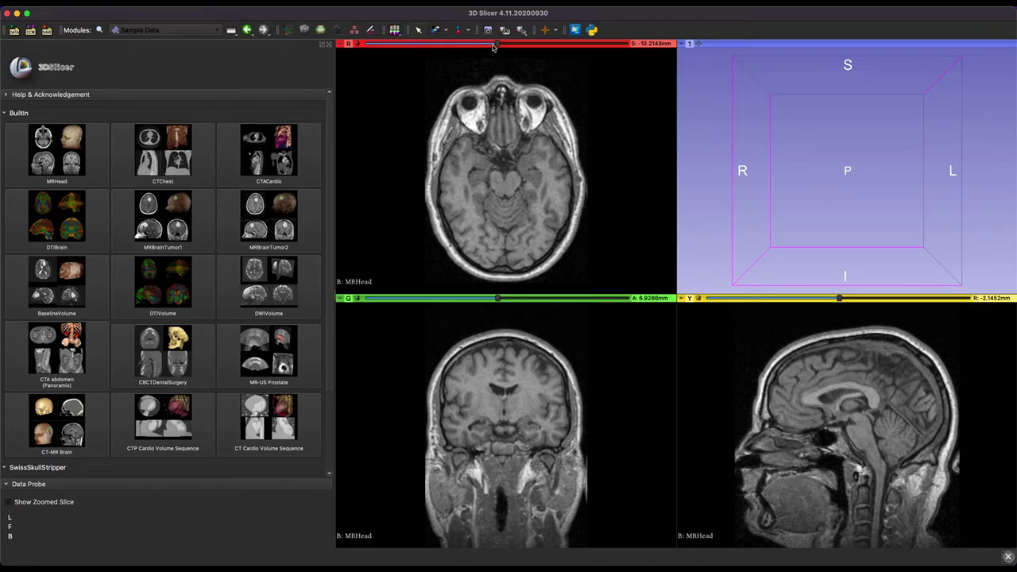
drag(493, 46, 317, 44)
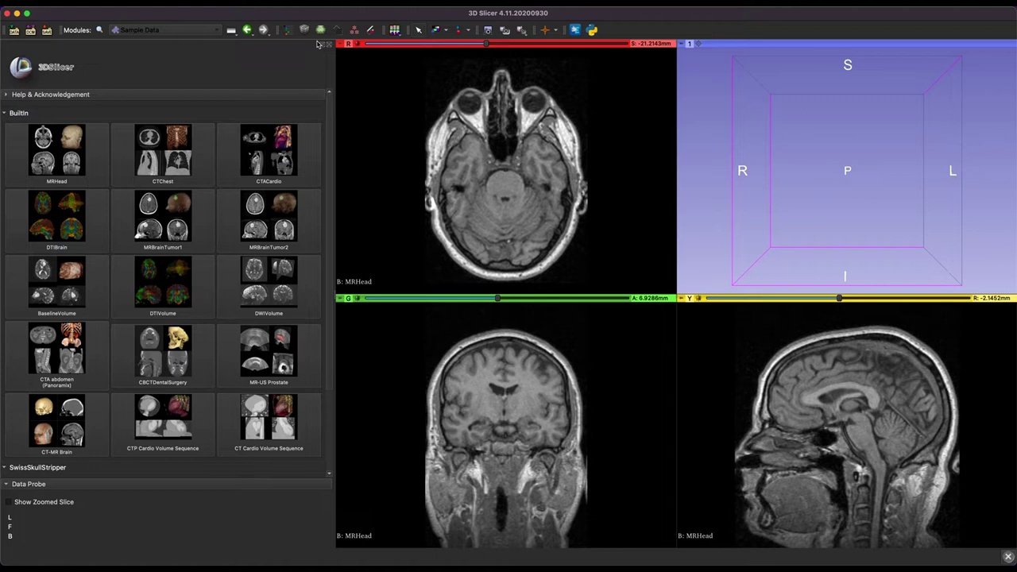
drag(491, 44, 408, 46)
drag(497, 298, 592, 305)
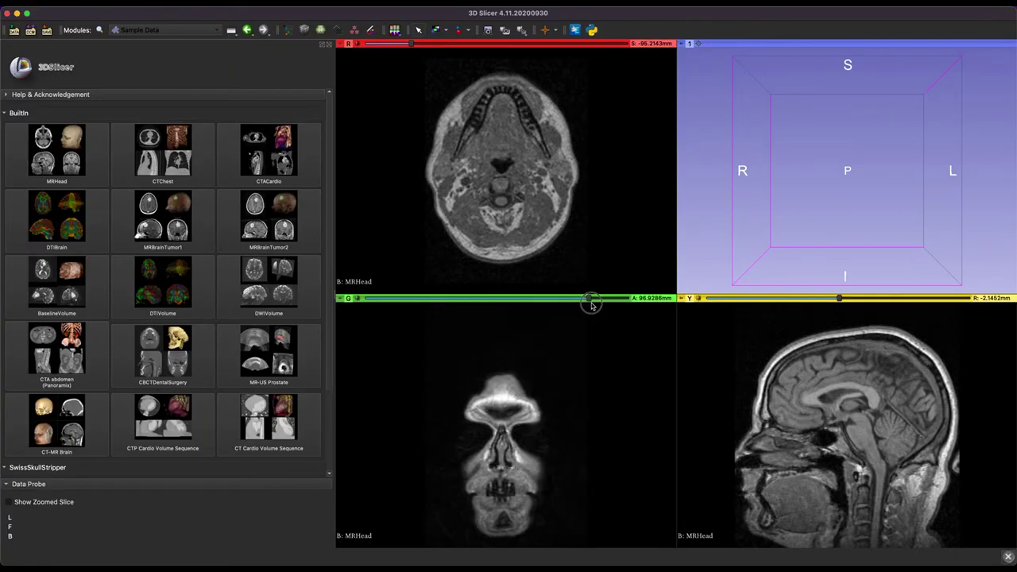
Open the Extensions Manager and view the extensions available for installation
click(577, 31)
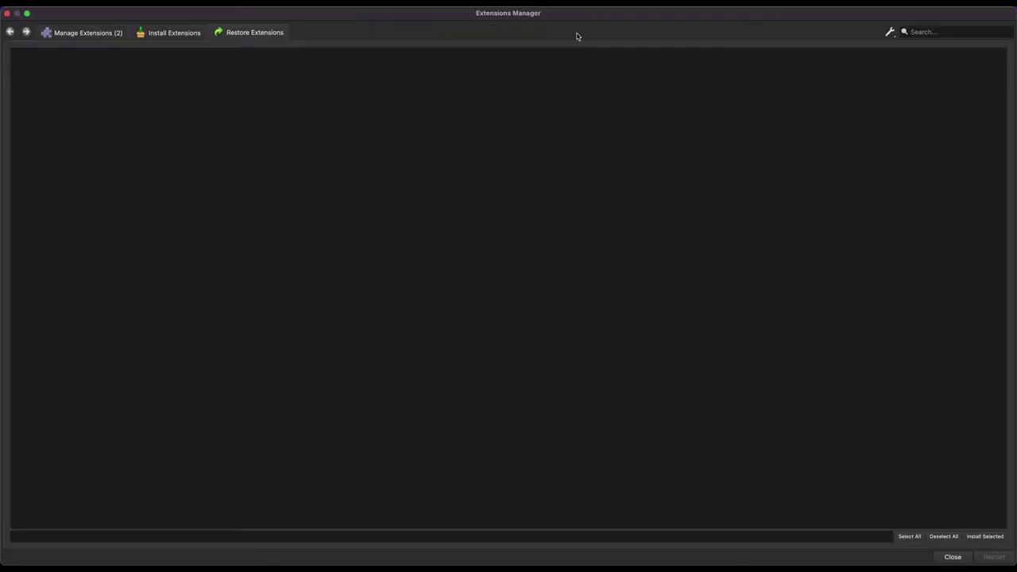
click(168, 34)
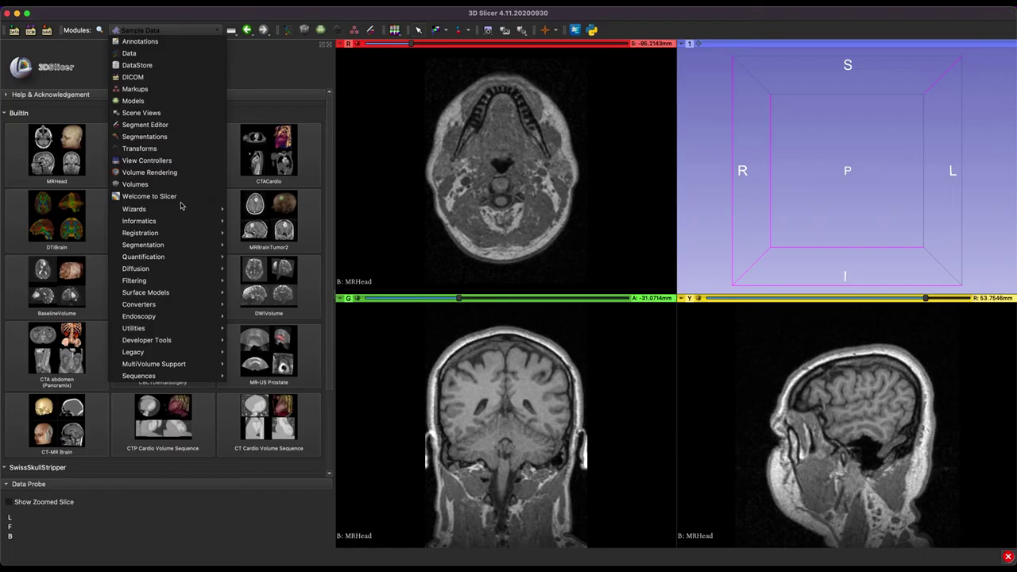
Open the Swiss Skull Stripper segmentation module and set MRHead as the patient volume
mouse_move(196, 248)
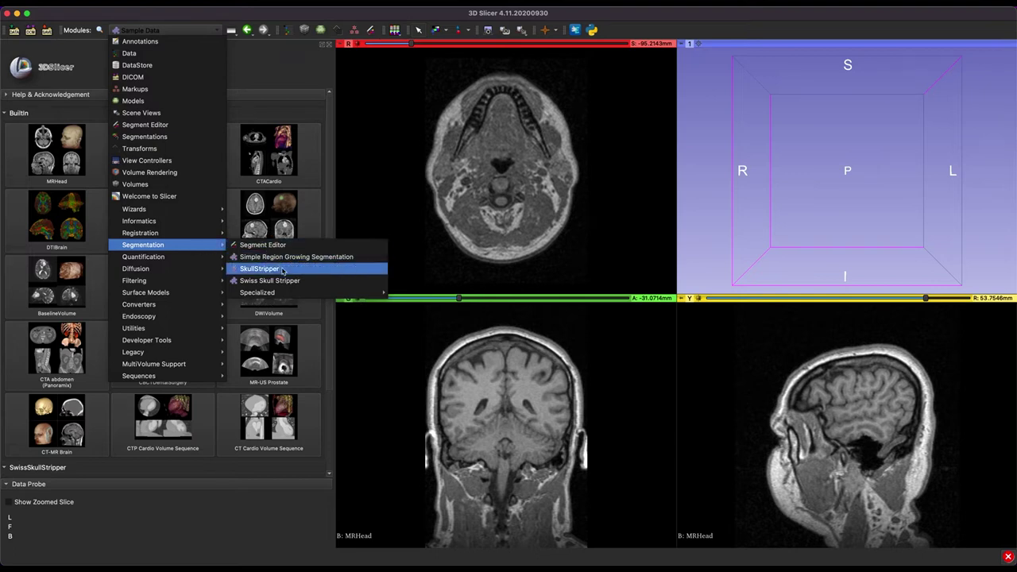
click(270, 281)
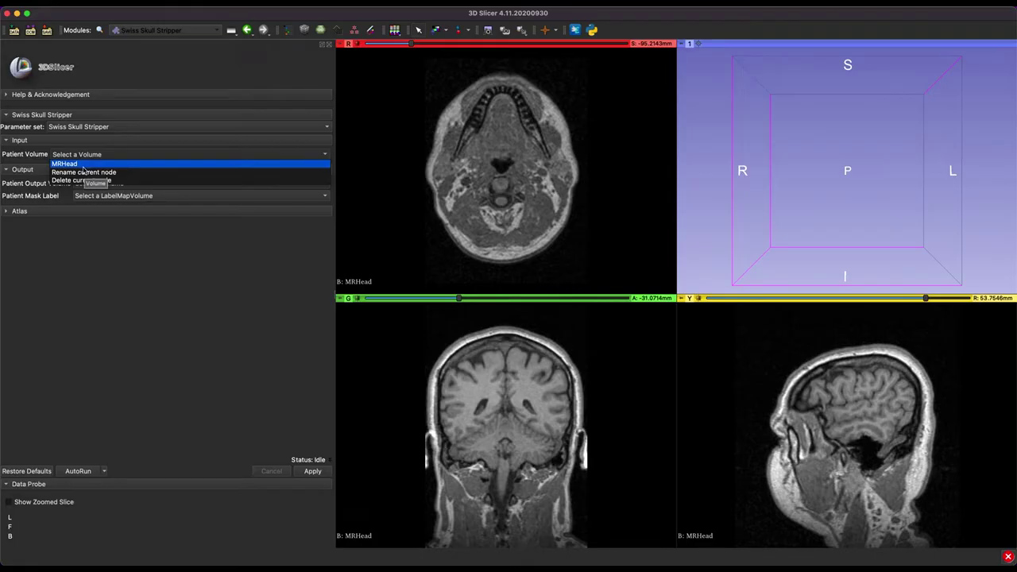
click(90, 157)
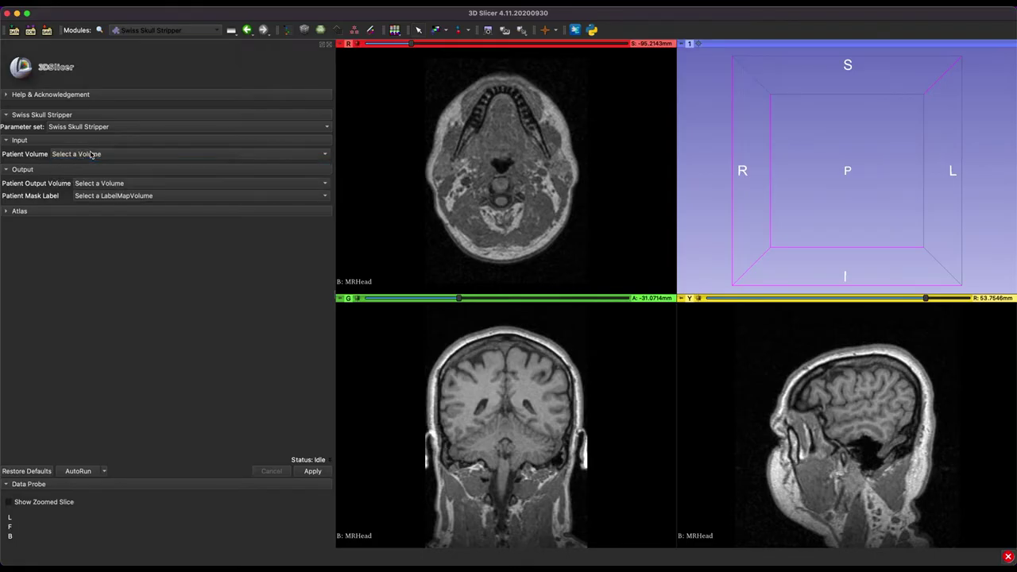
click(91, 157)
click(77, 165)
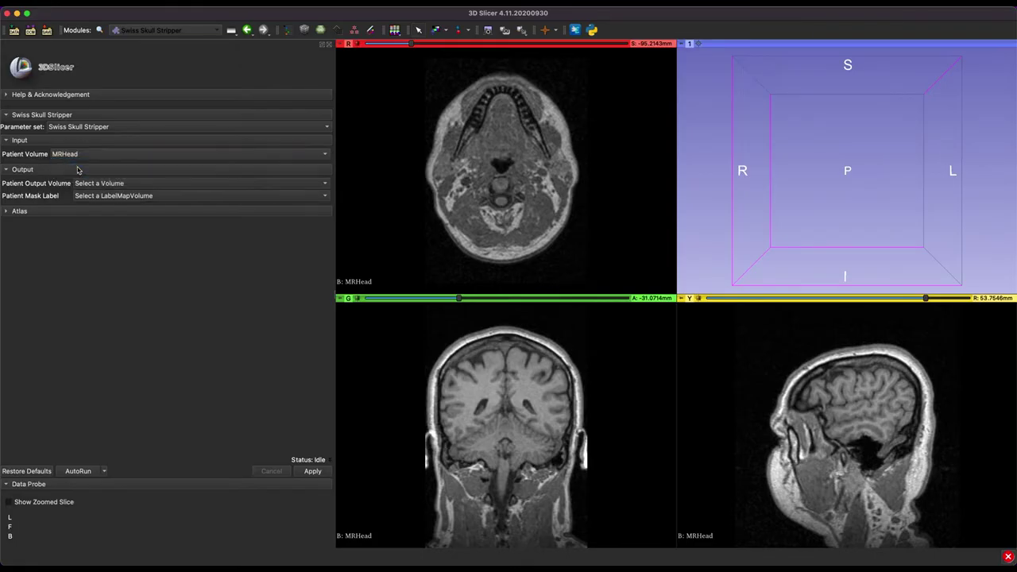
Create a new volume for the patient output and a new label map volume for the patient mask
click(113, 184)
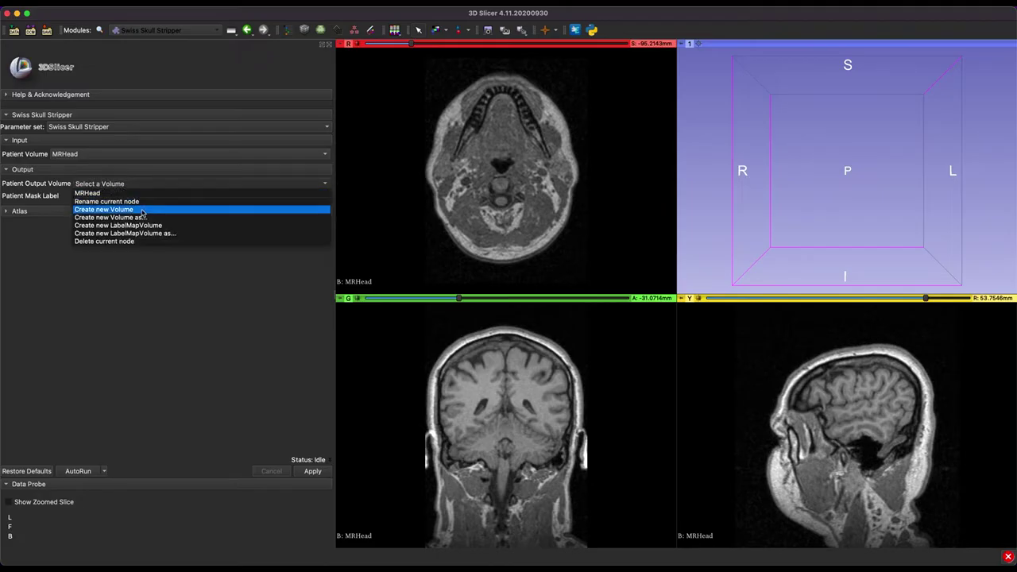
click(104, 210)
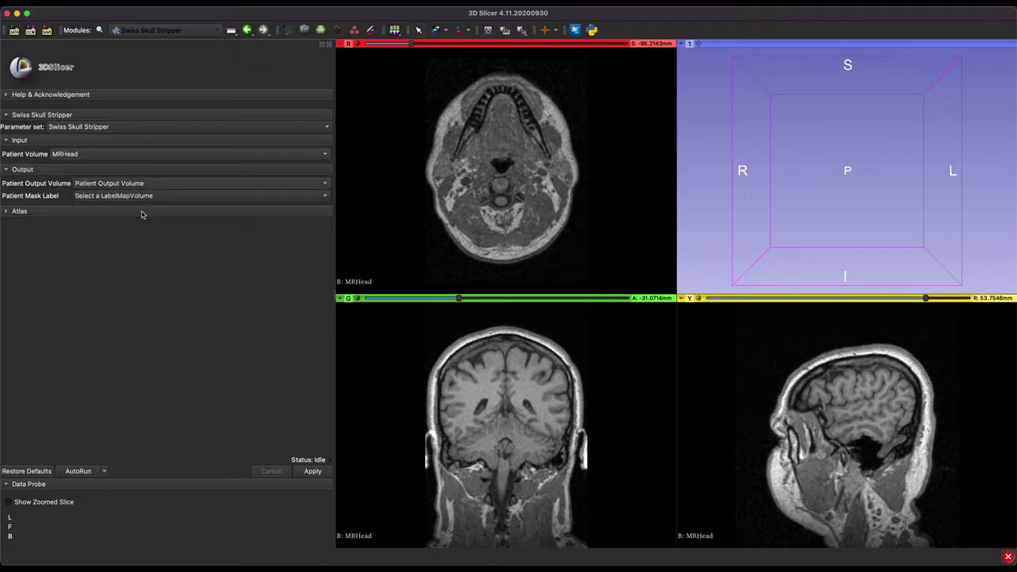
click(108, 199)
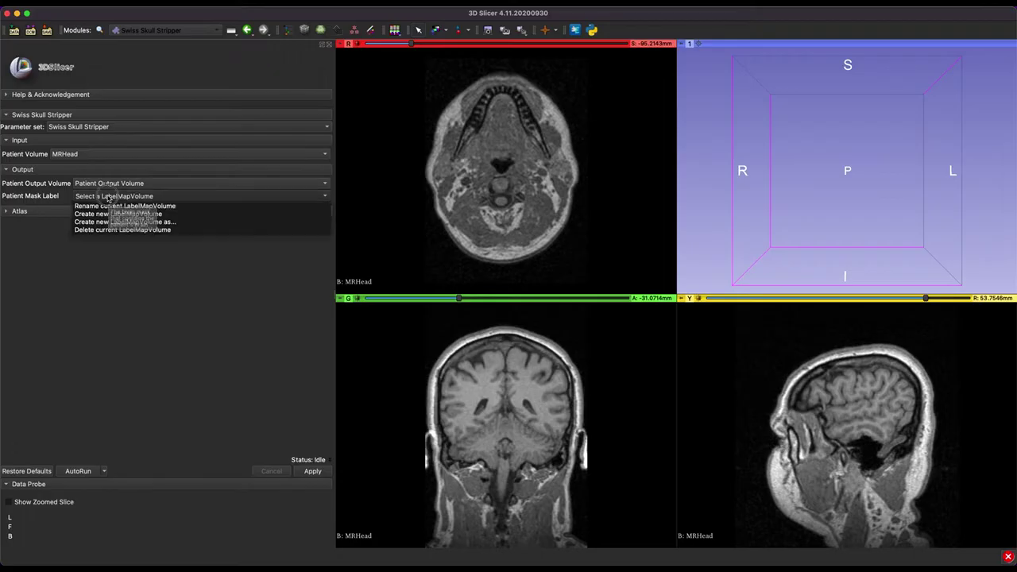
click(160, 215)
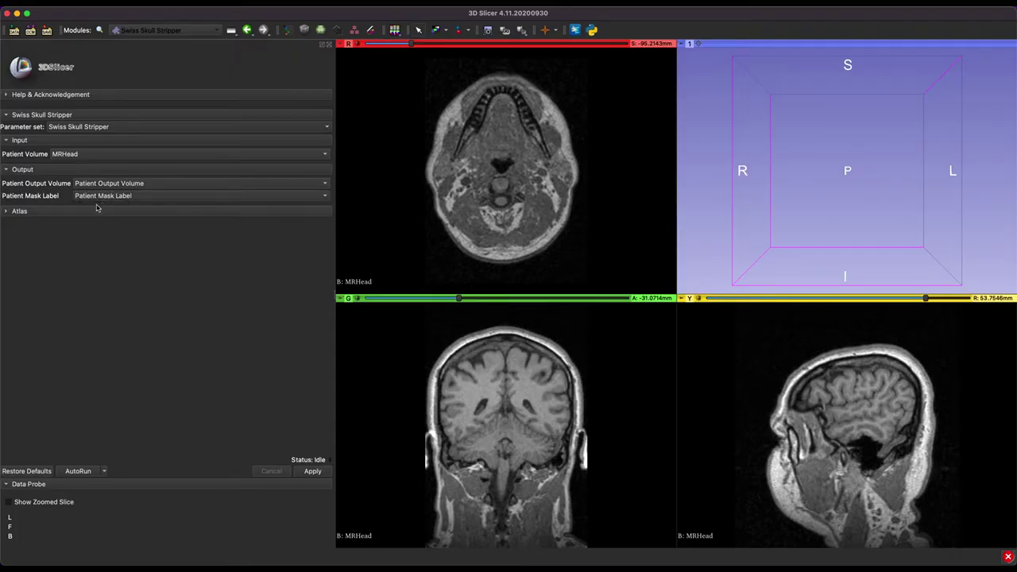
Check the atlas settings, leave both atlas volumes at None, and run the skull stripping
click(47, 213)
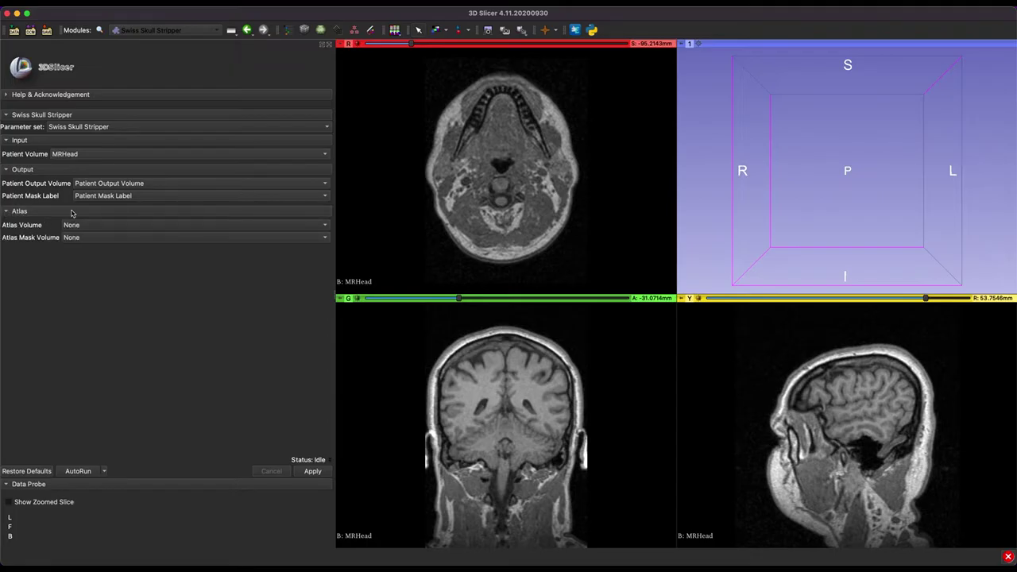
click(12, 213)
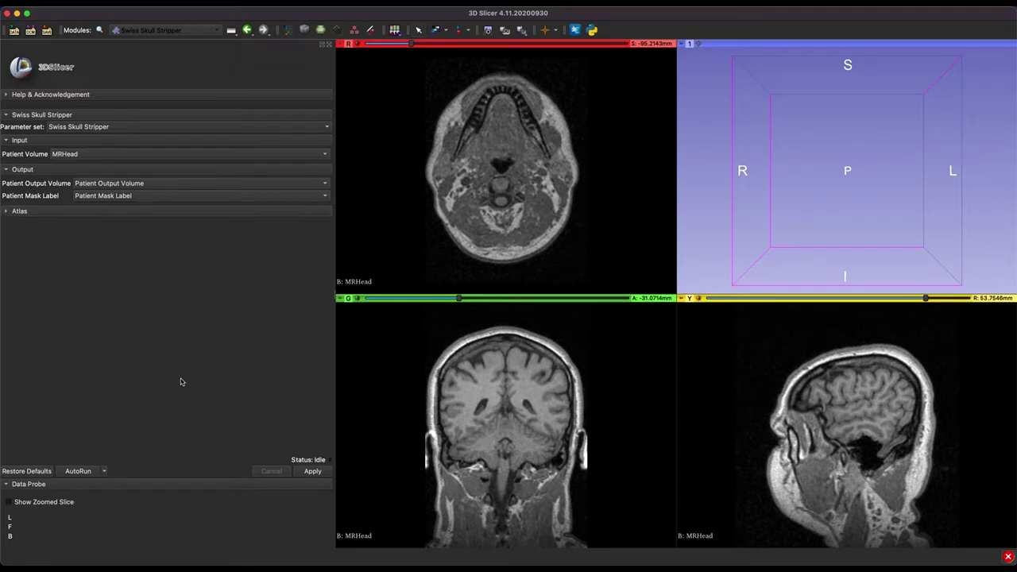
click(312, 471)
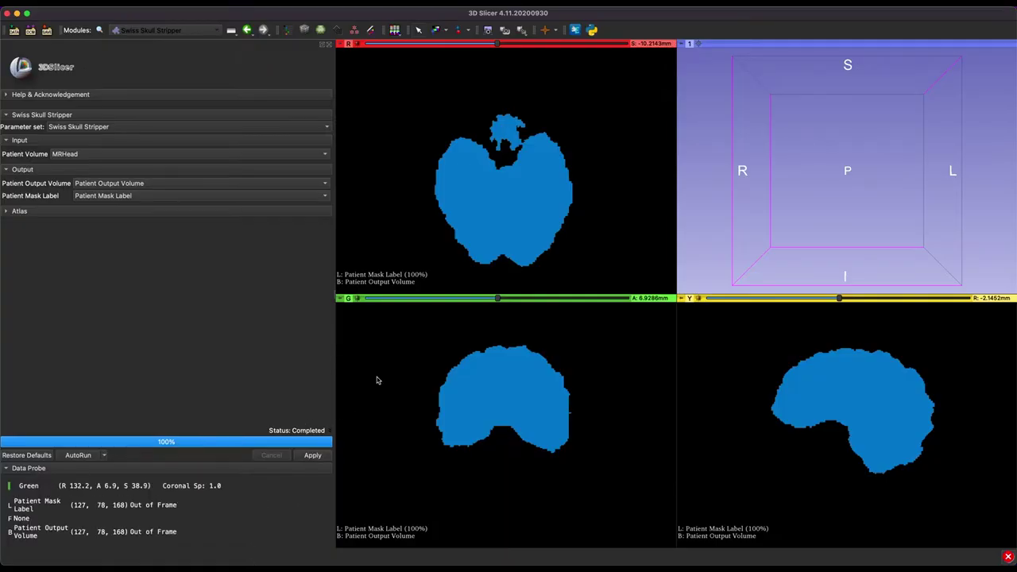
Inspect the skull-stripped brain mask in the coronal and sagittal slices
middle_drag(377, 389, 466, 560)
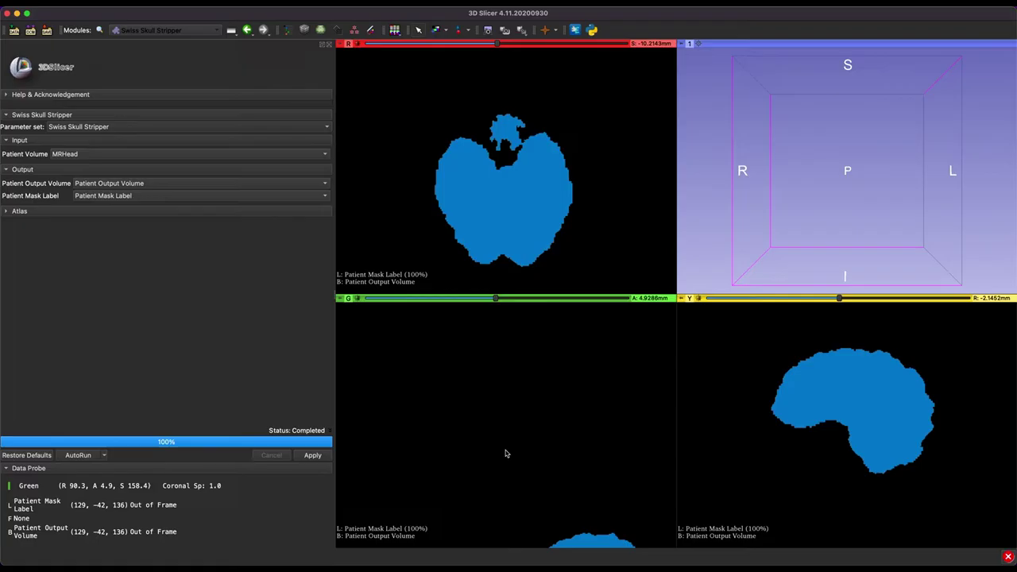
scroll(505, 453, up, 1)
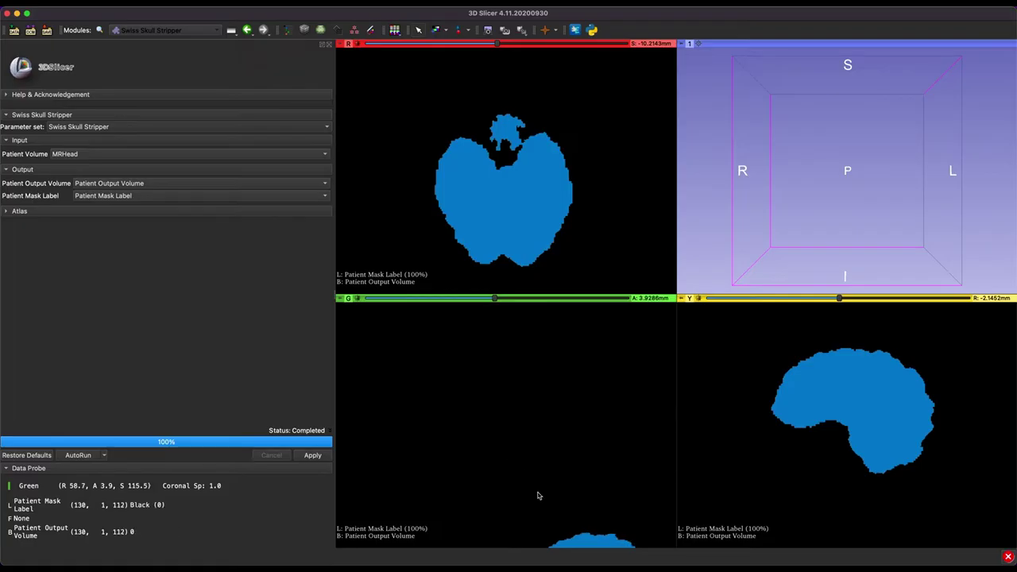
drag(488, 442, 401, 314)
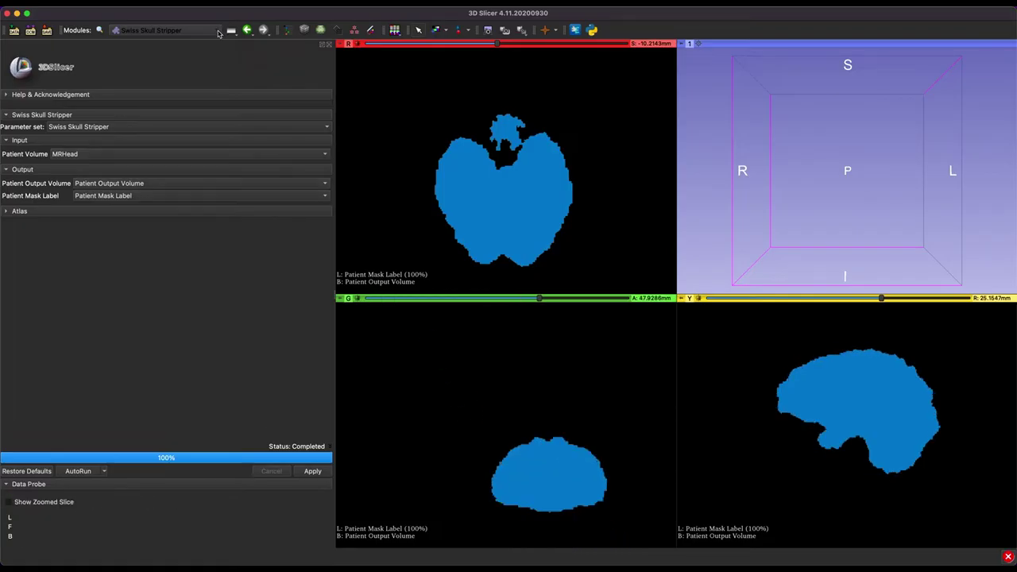
Switch to the Segment Editor module and inspect the sagittal slices of the skull-stripped output volume
click(218, 30)
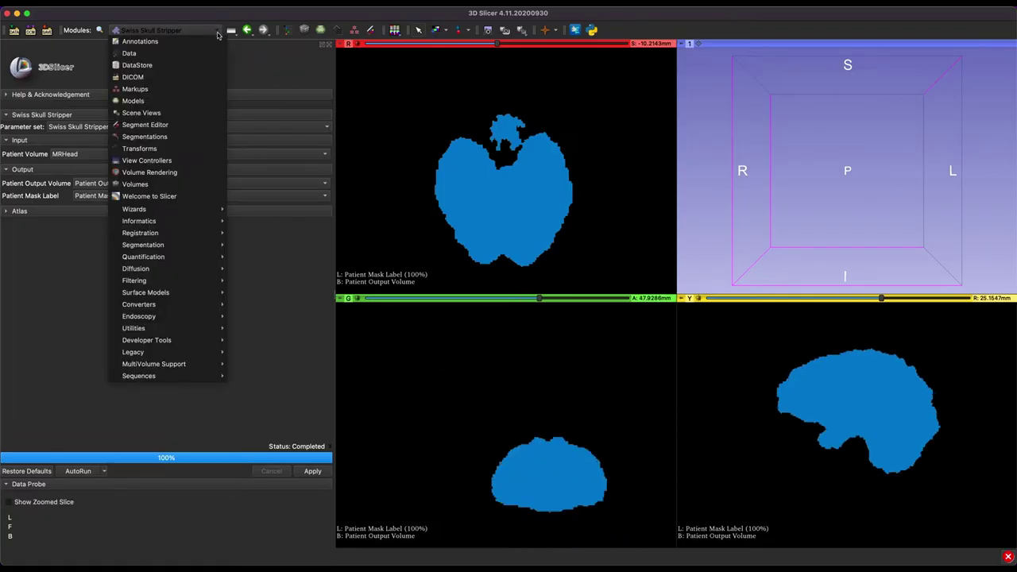
click(197, 125)
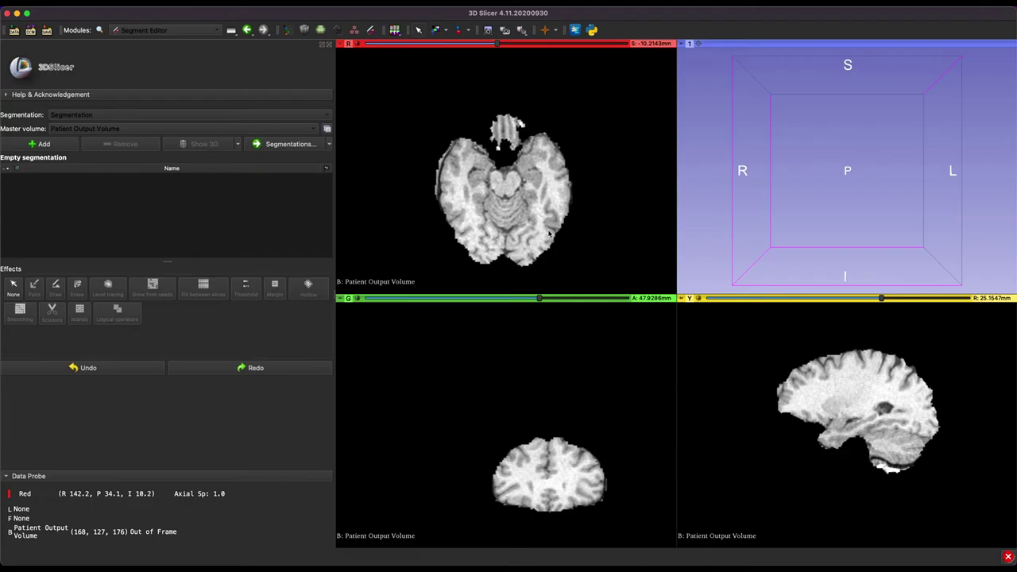
scroll(786, 298, down, 4)
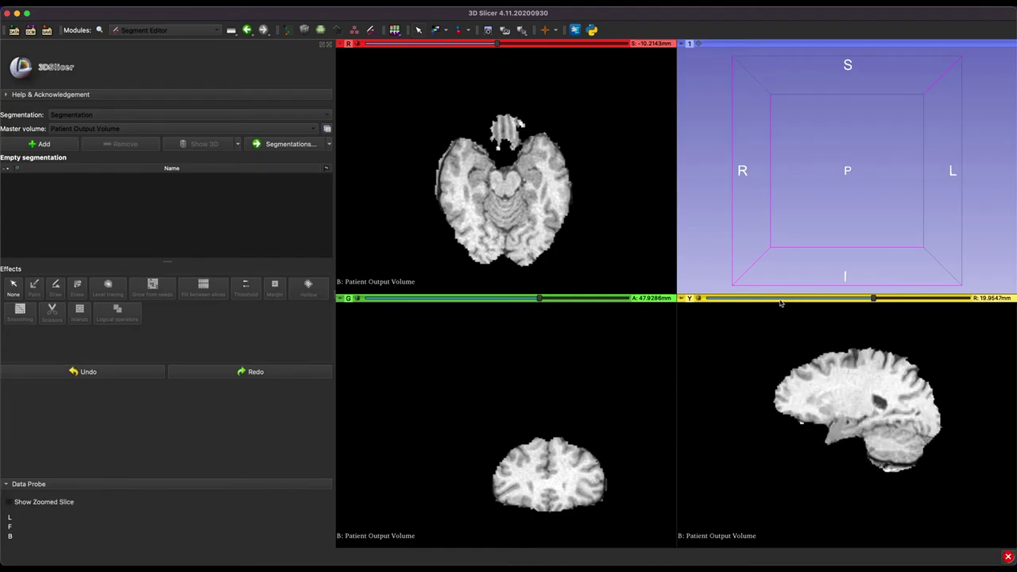
mouse_move(872, 300)
mouse_down()
mouse_move(767, 303)
mouse_move(869, 300)
mouse_up()
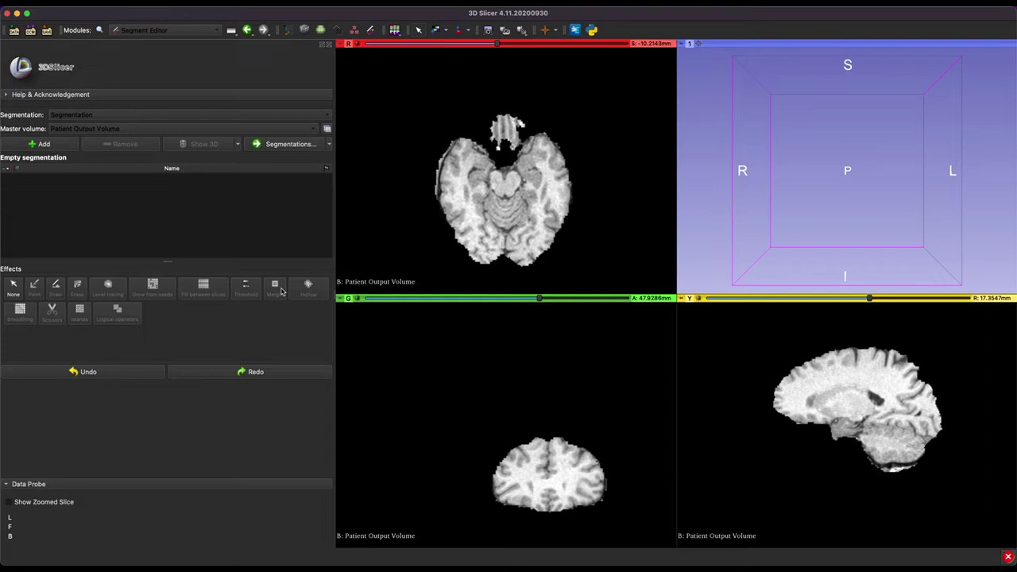
Add a new segment and set its threshold range with the automatic Moments method, from auto to maximum
click(38, 145)
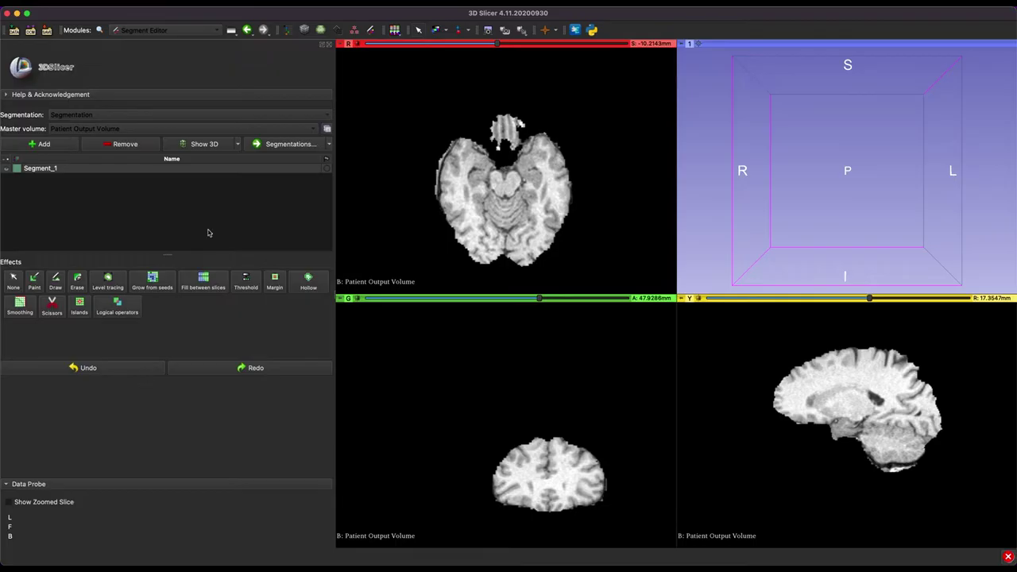
click(220, 146)
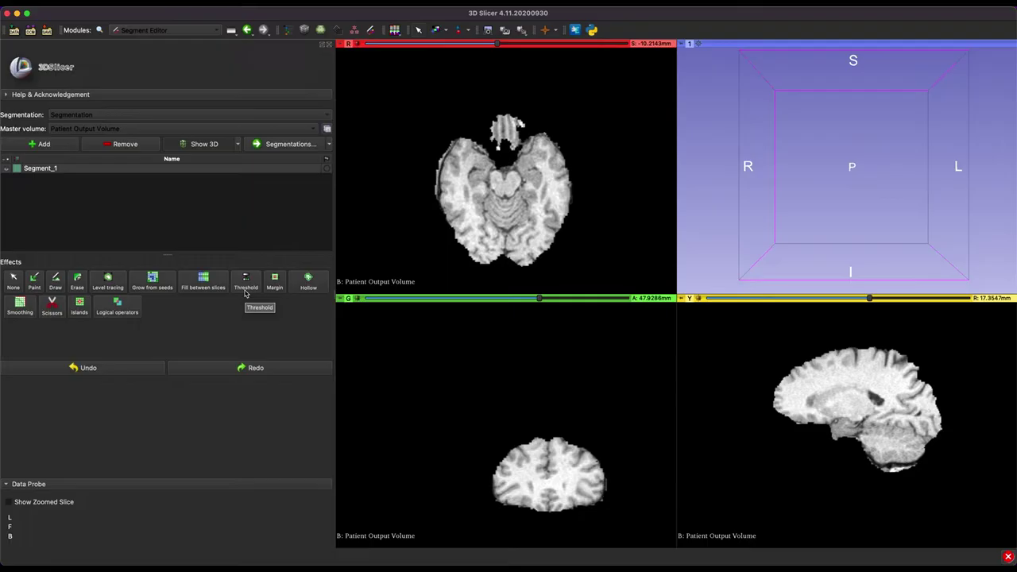
click(246, 282)
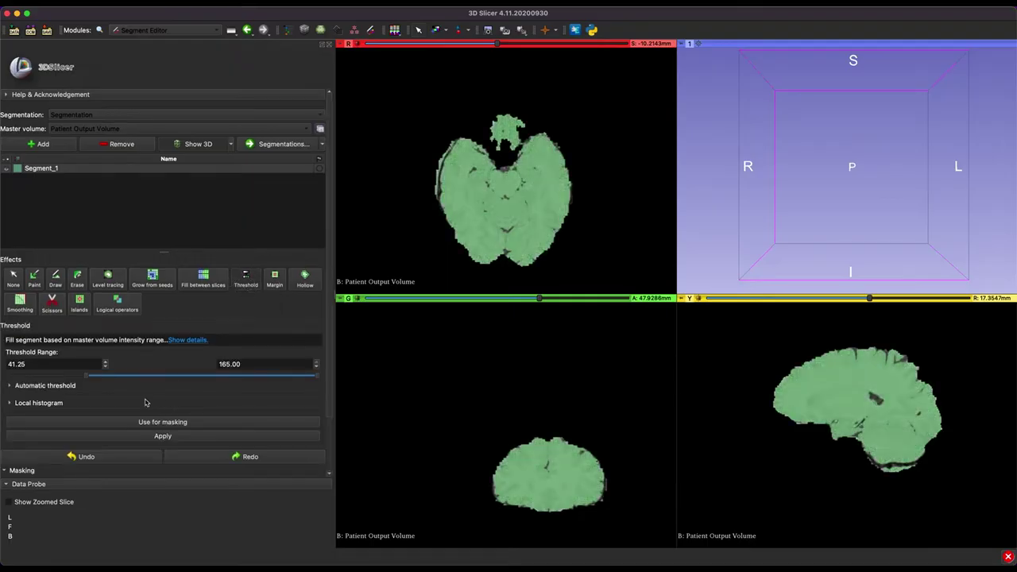
click(10, 386)
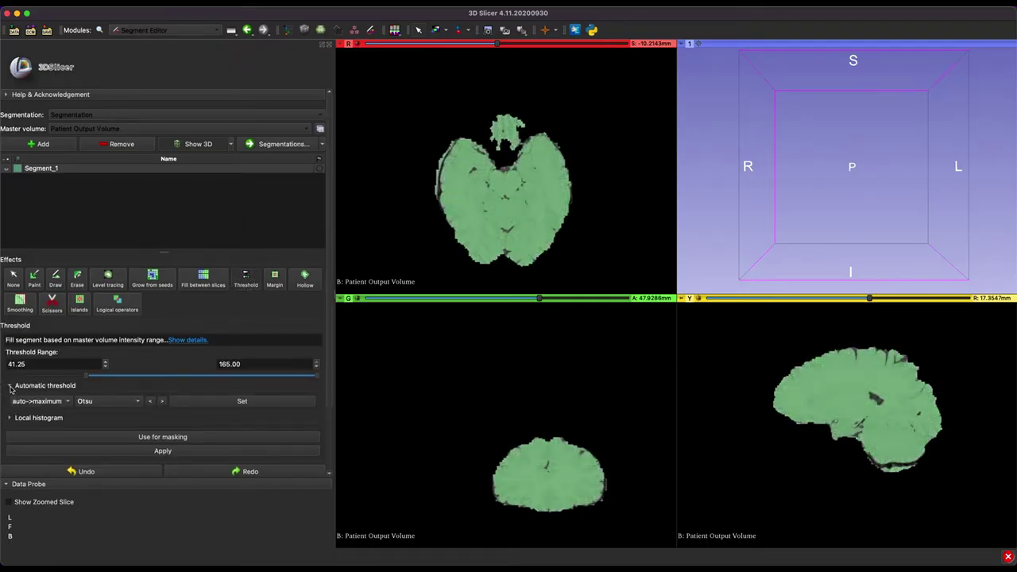
click(124, 405)
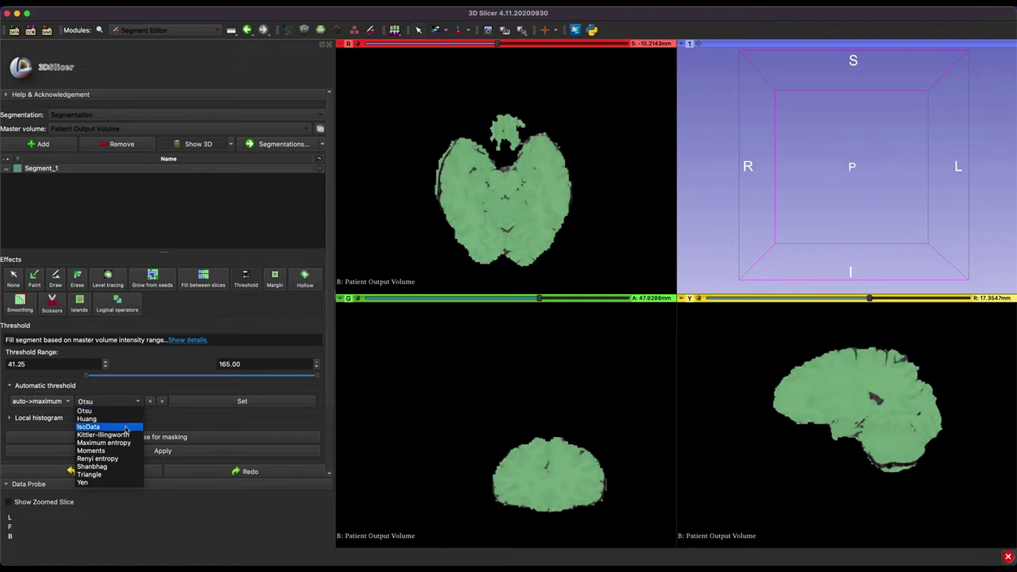
click(113, 451)
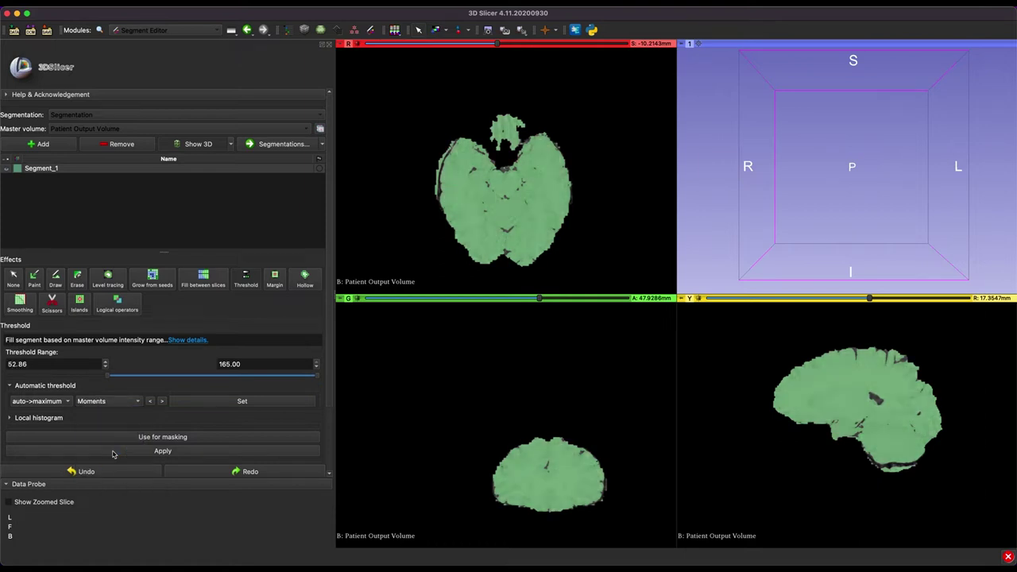
Apply the threshold to Segment_1 and show the segmented brain in 3D
click(179, 451)
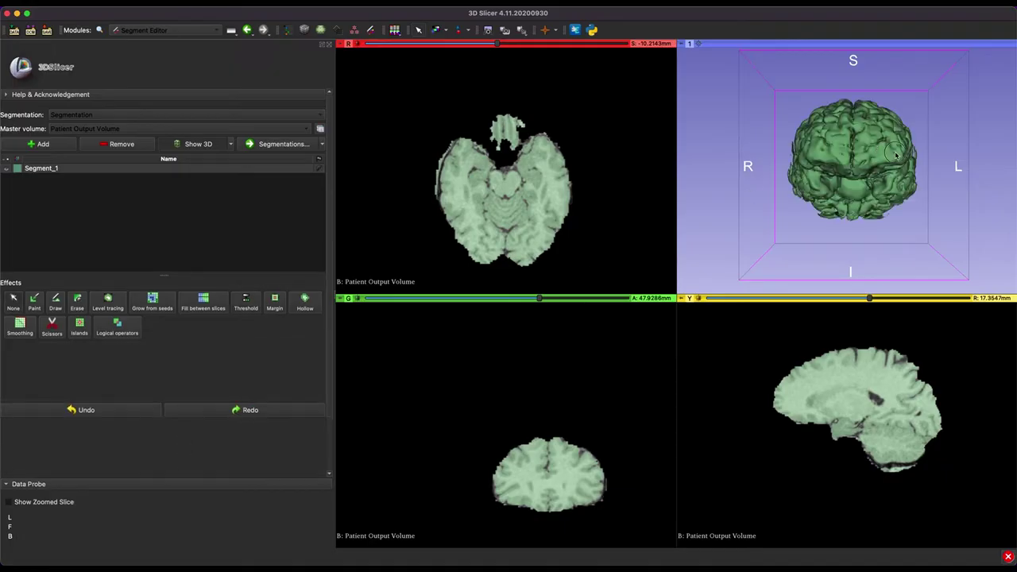
drag(876, 147, 696, 113)
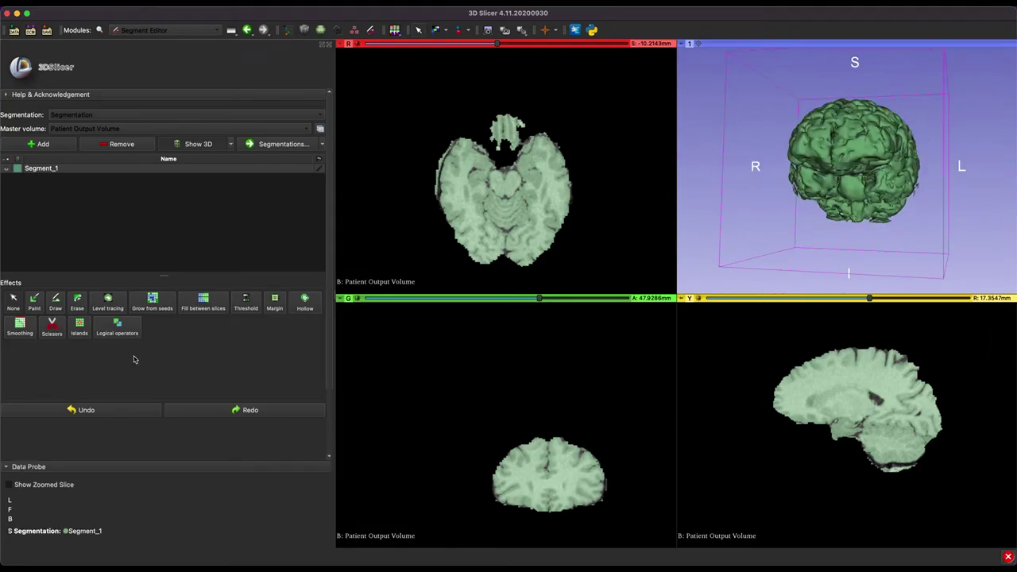
Remove small islands from the segment using a minimum size of 2500 voxels
click(80, 328)
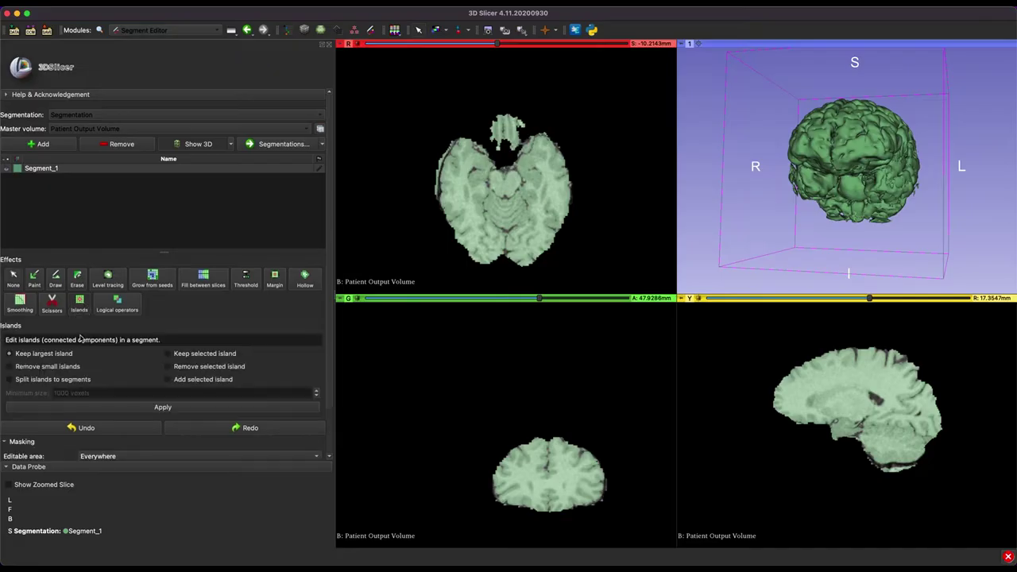
click(44, 367)
double_click(62, 393)
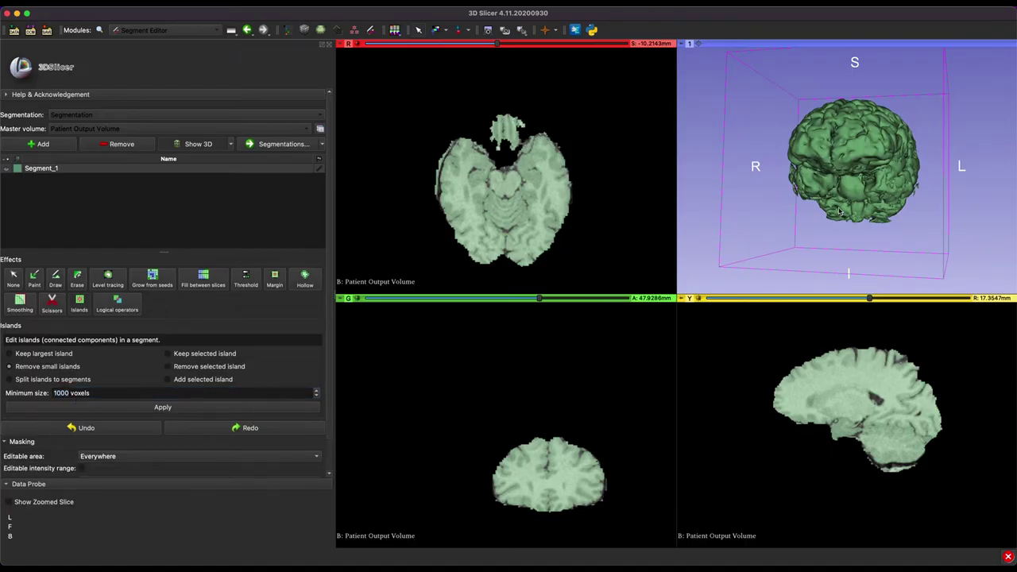
double_click(62, 394)
text(2500)
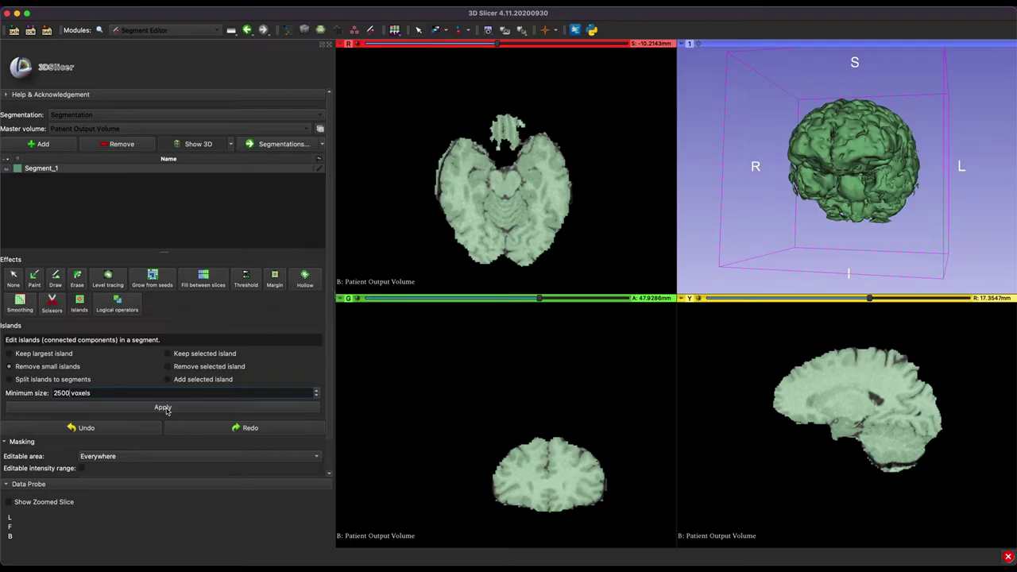
click(163, 408)
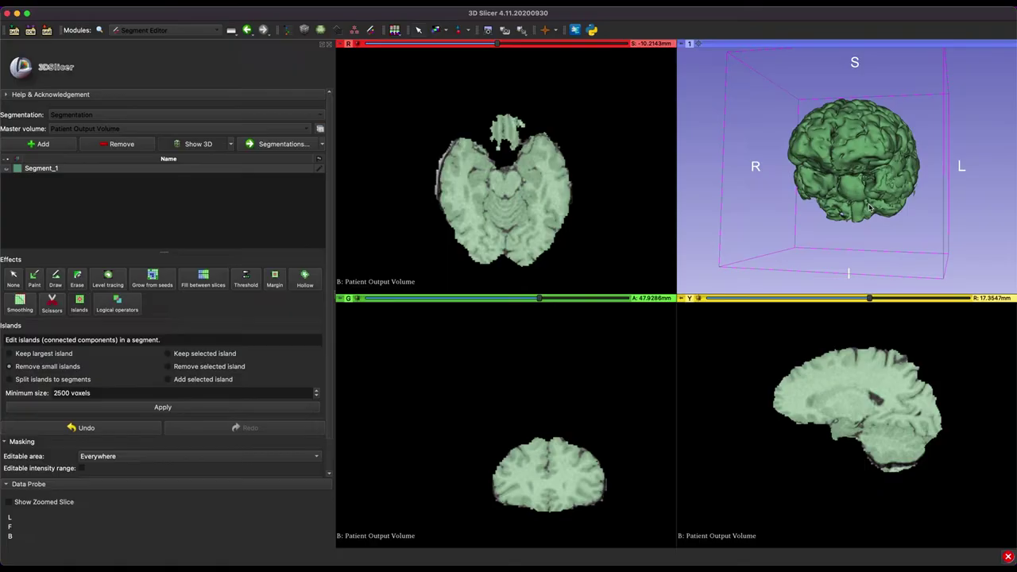
Erase the stray fragment protruding below the right side of the brain with a free-form Scissors cut in 3D
drag(852, 194, 817, 226)
key(shift+1)
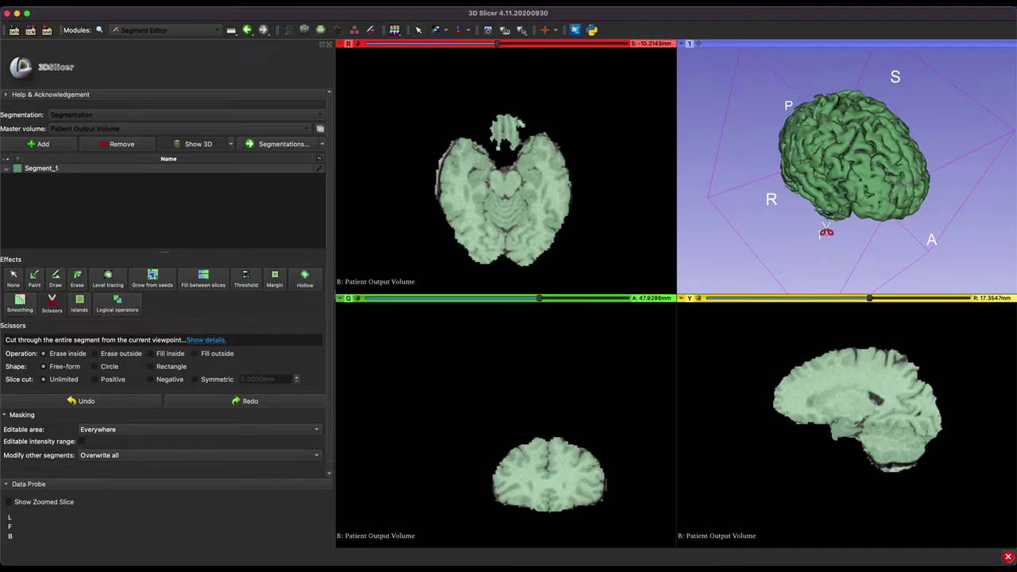
scroll(824, 229, up, 5)
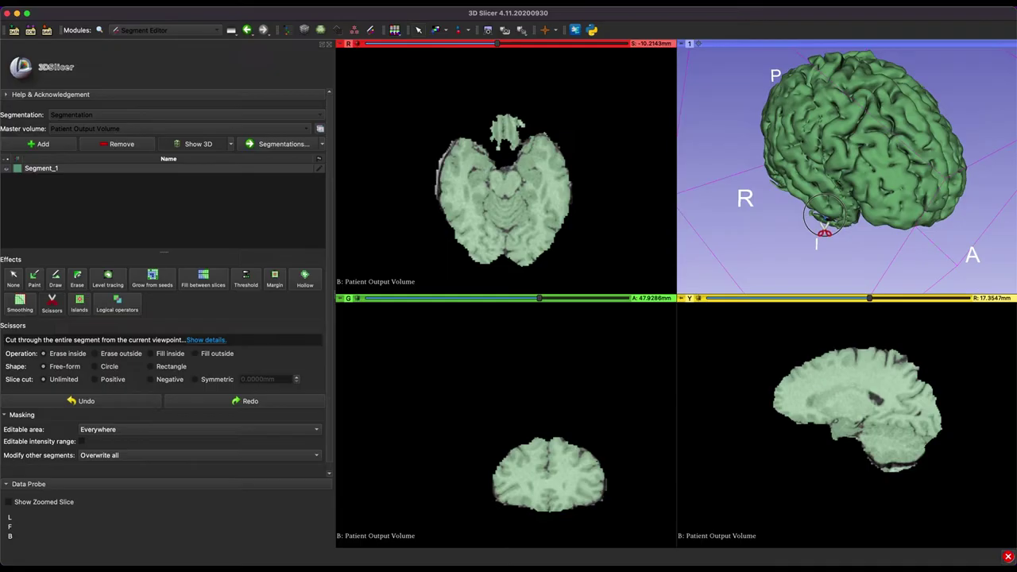
mouse_move(805, 205)
mouse_down()
mouse_move(815, 237)
mouse_move(851, 234)
mouse_move(861, 221)
mouse_move(824, 232)
mouse_up()
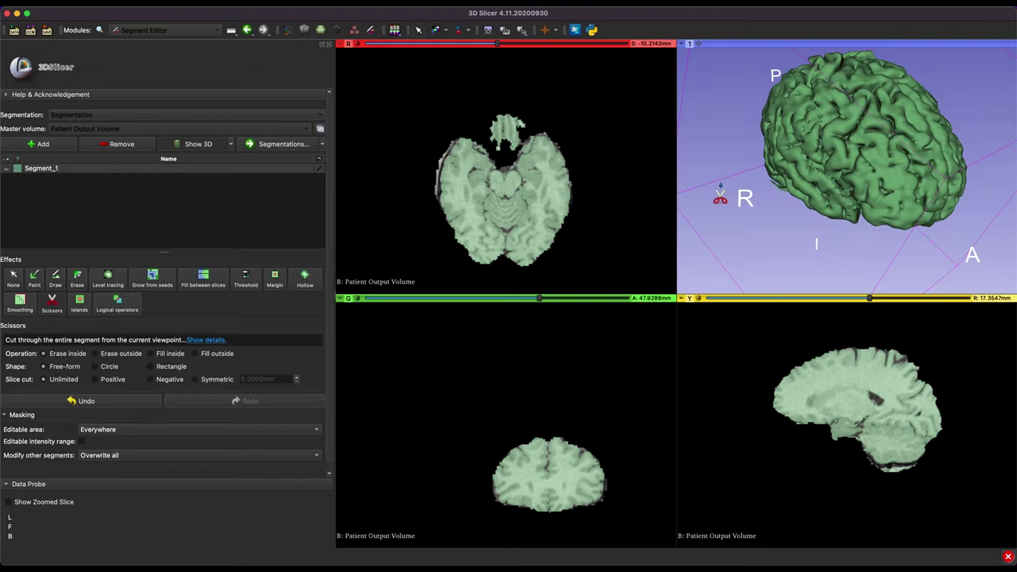
click(16, 277)
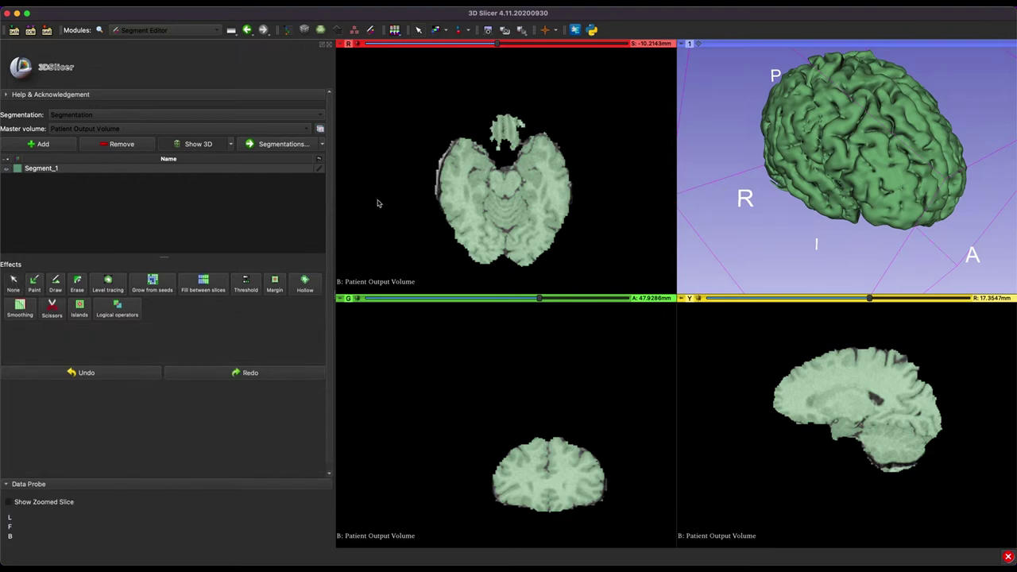
Erase the loose sliver beneath the left side of the brain with a free-form Scissors cut in 3D
drag(843, 200, 757, 203)
drag(942, 174, 929, 195)
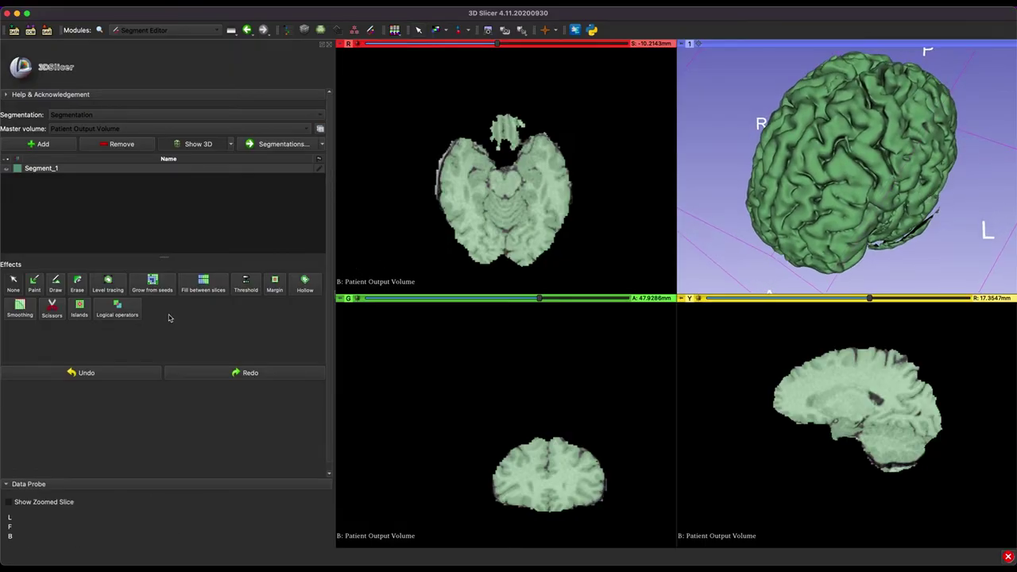
click(52, 306)
mouse_move(919, 242)
mouse_down()
mouse_move(944, 225)
mouse_move(950, 203)
mouse_move(918, 198)
mouse_move(925, 235)
mouse_move(850, 264)
mouse_move(926, 259)
mouse_move(944, 225)
mouse_up()
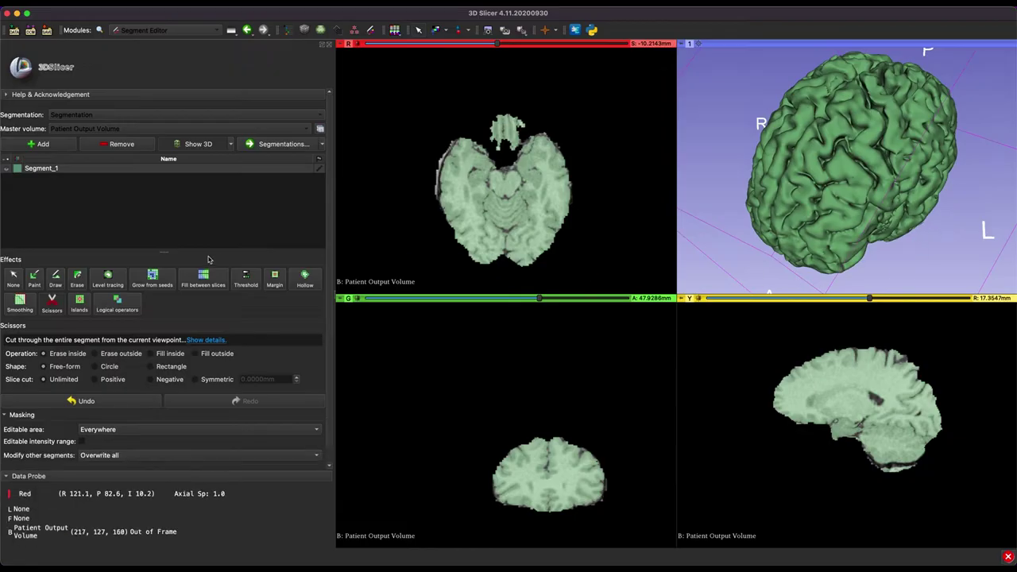
click(16, 278)
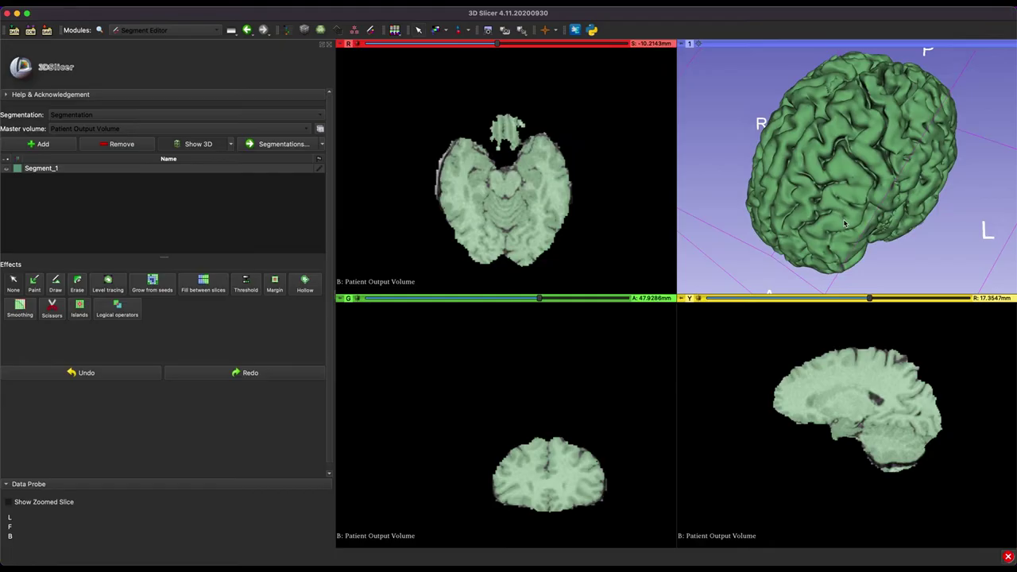
Trim the remaining stray material from the underside of the brain with further free-form Scissors cuts from other viewpoints
drag(845, 225, 926, 209)
key(space)
key(space)
key(space)
key(space)
drag(818, 227, 755, 175)
key(space)
key(space)
Remove small islands again with a minimum size of 3500 voxels
click(80, 310)
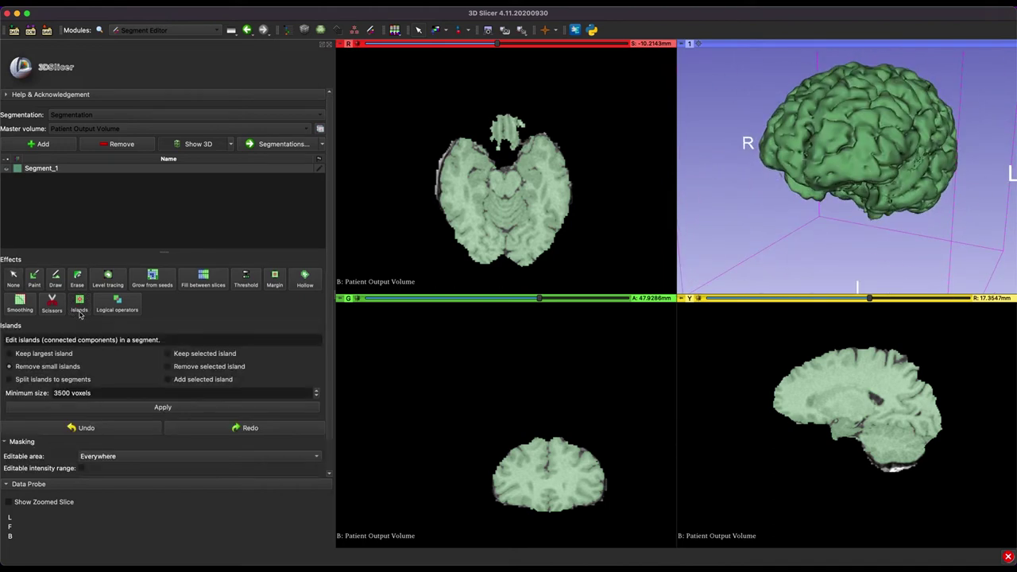
click(133, 407)
drag(893, 242, 731, 198)
Smooth the segment with the Opening (remove extrusions) method at a 3.0 mm kernel size
click(21, 303)
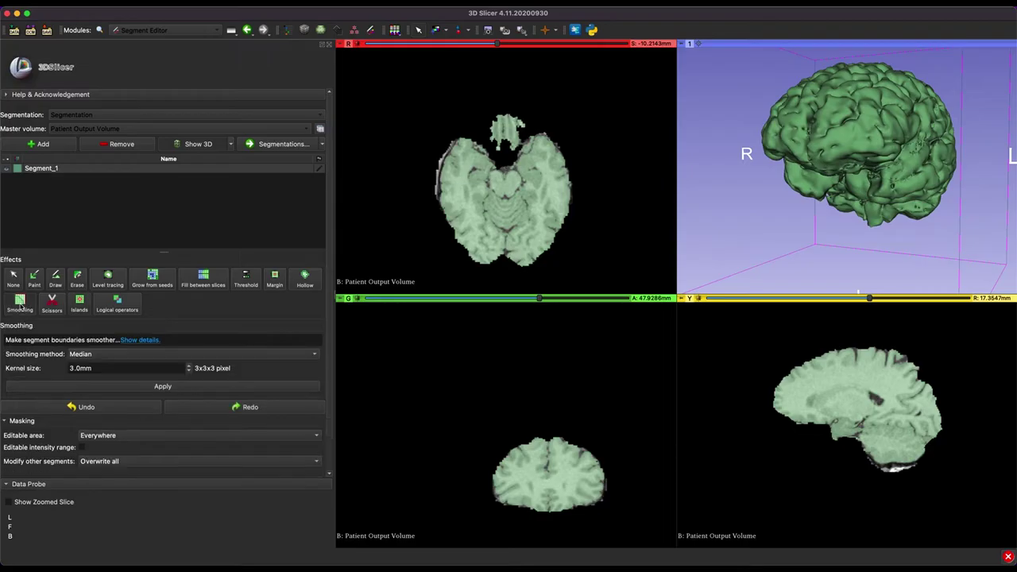
click(113, 356)
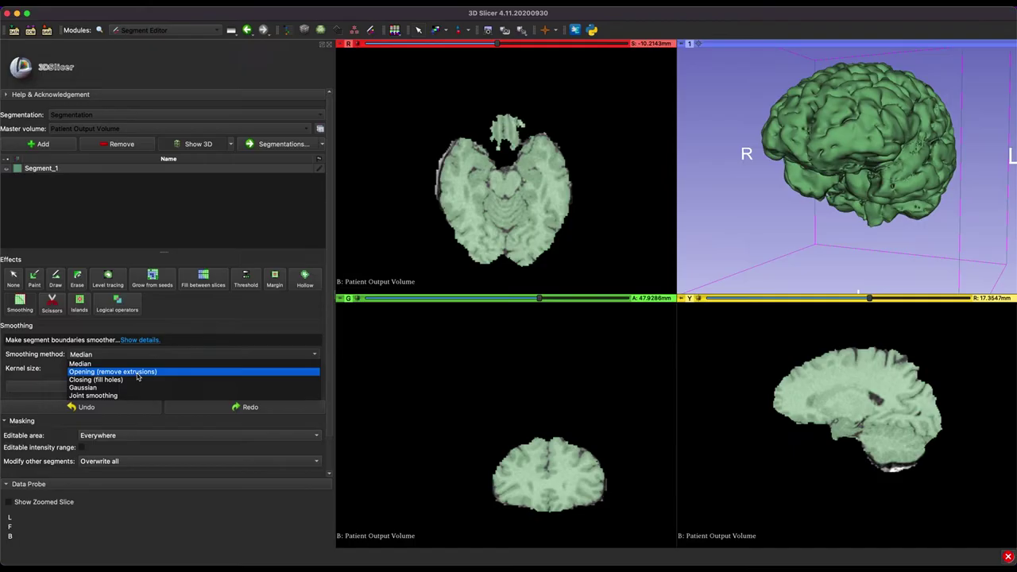
click(138, 372)
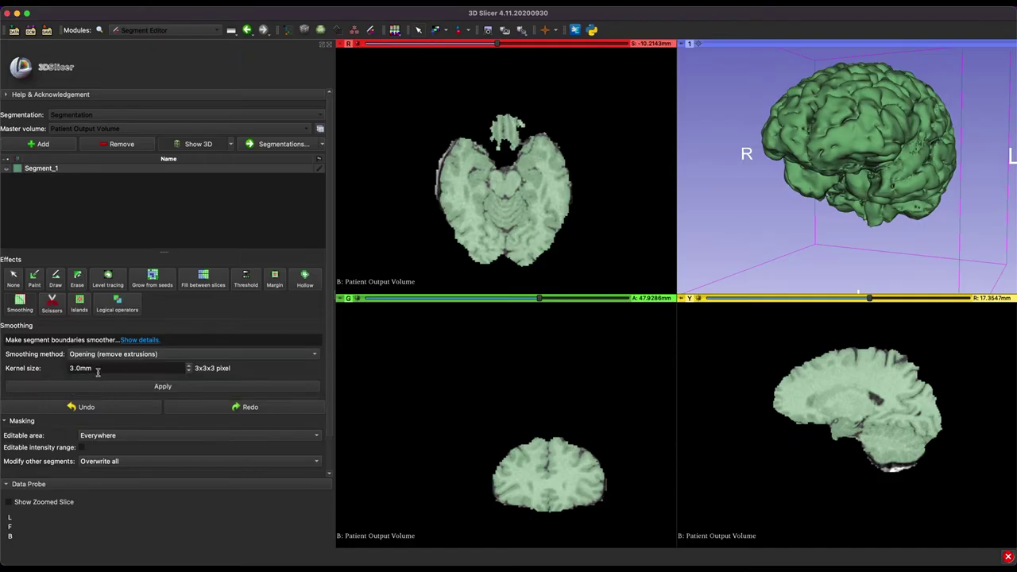
click(177, 385)
drag(840, 101, 845, 18)
Smooth the segment with the Median method at a 1.0 mm kernel size
click(137, 355)
click(137, 363)
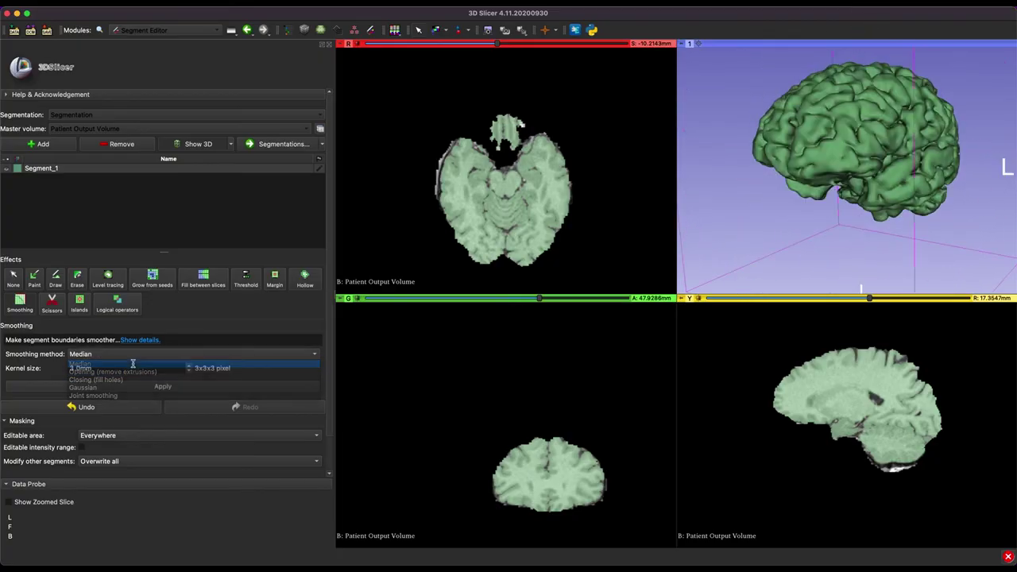
click(65, 370)
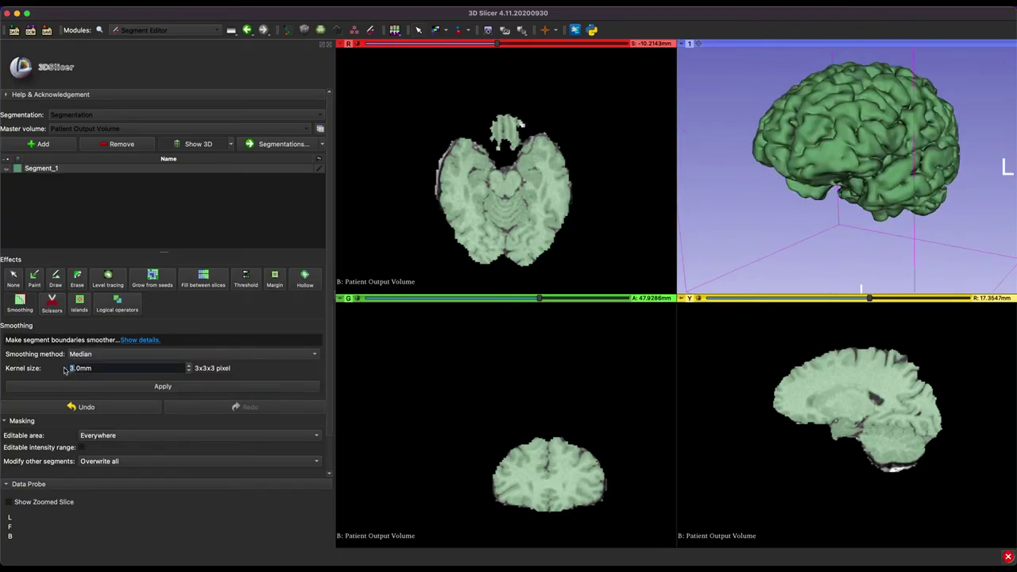
text(1)
click(159, 387)
drag(849, 141, 898, 119)
Export the segment as an STL file to the Brain Export Demo folder with size scale 1.000 and RAS coordinates
click(321, 147)
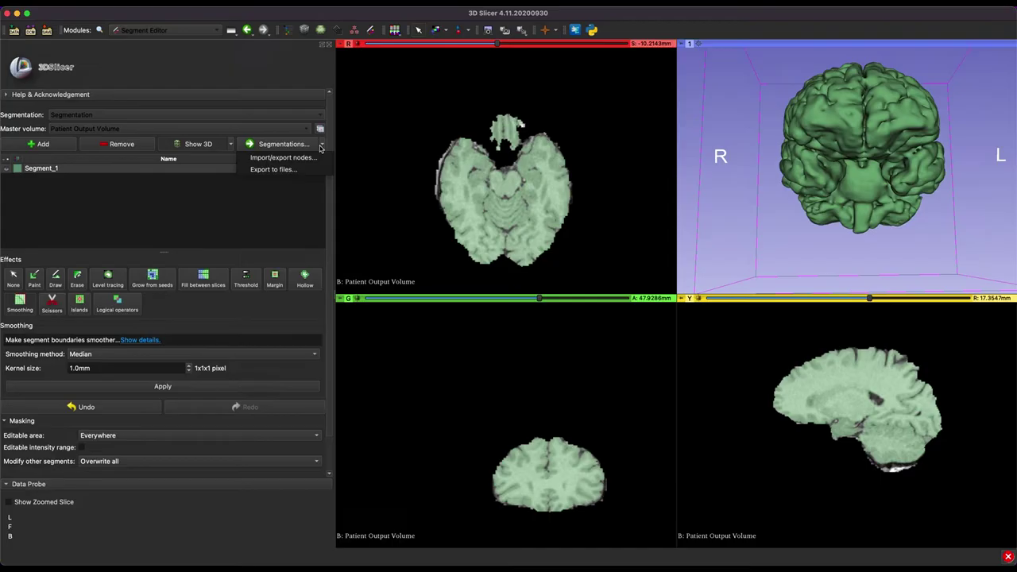
click(292, 169)
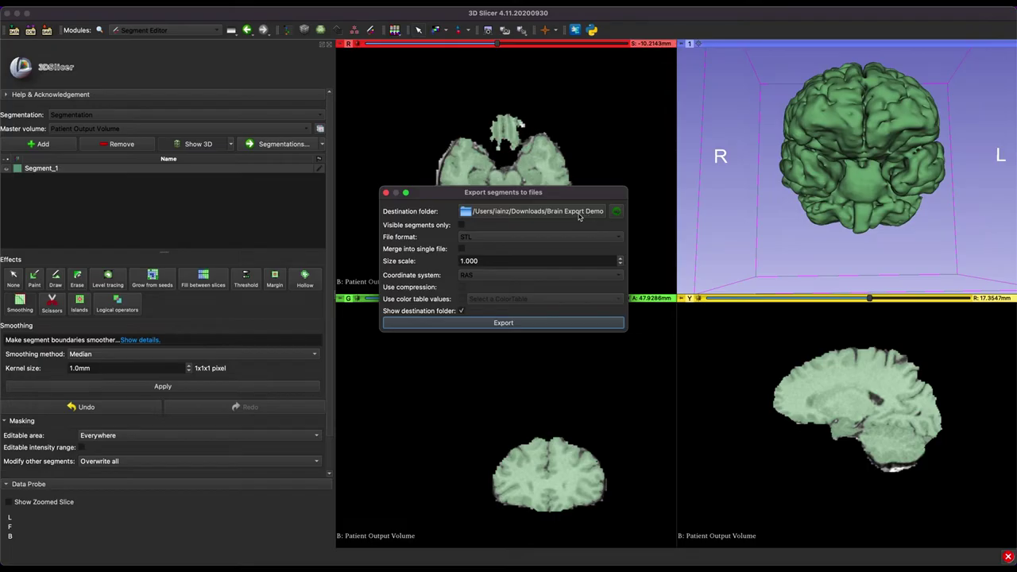
double_click(478, 261)
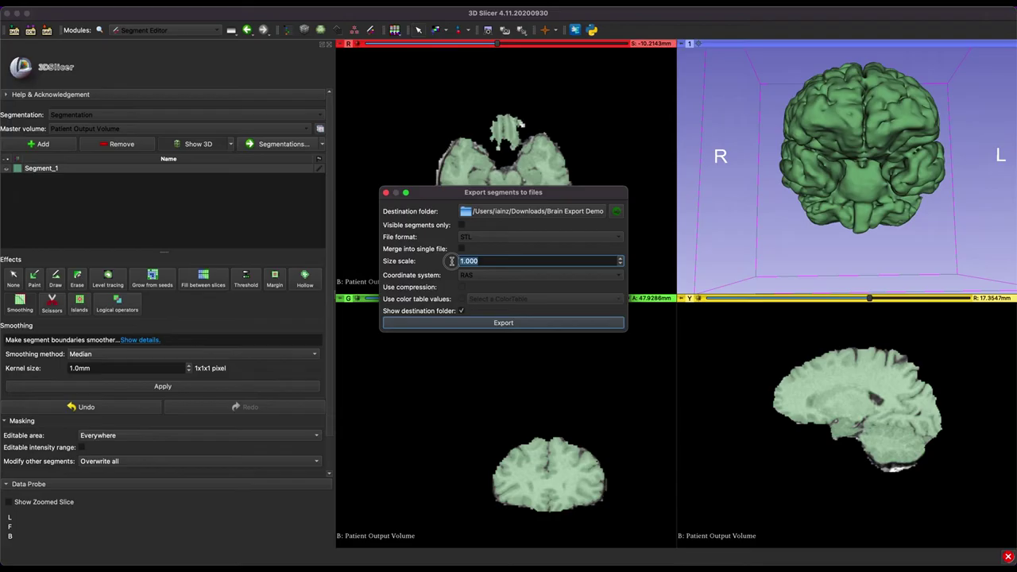
click(478, 276)
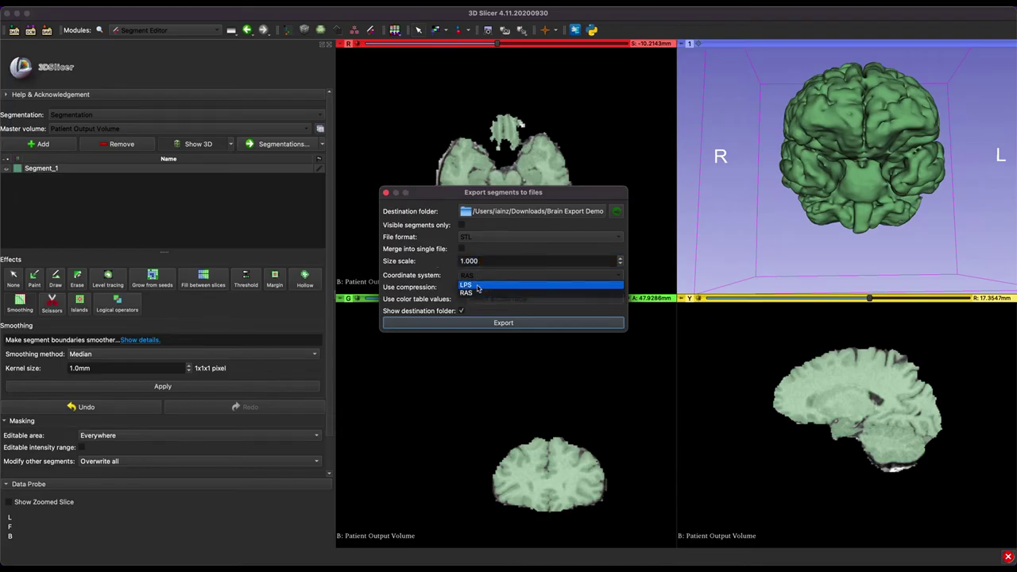
click(475, 296)
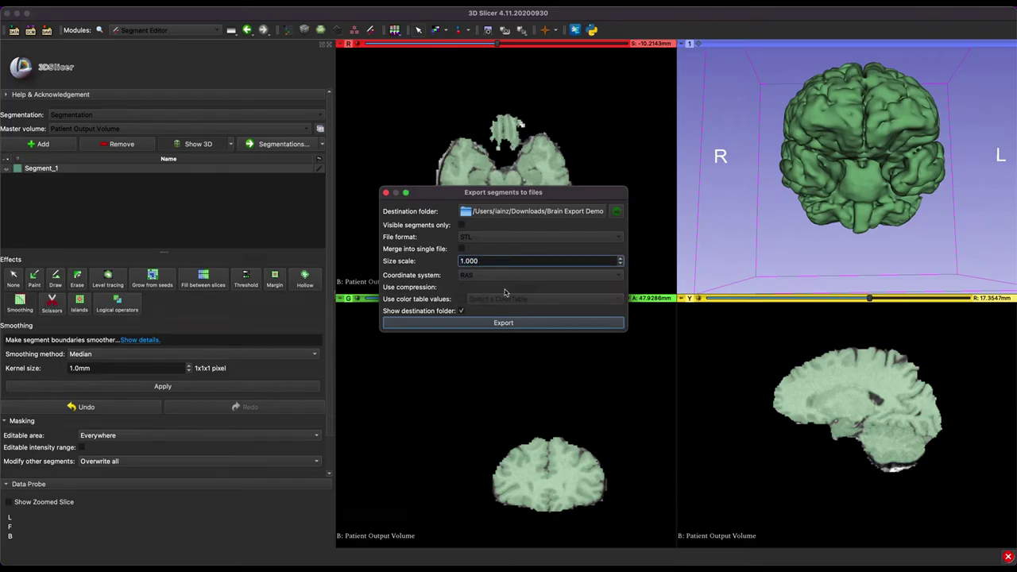
click(504, 322)
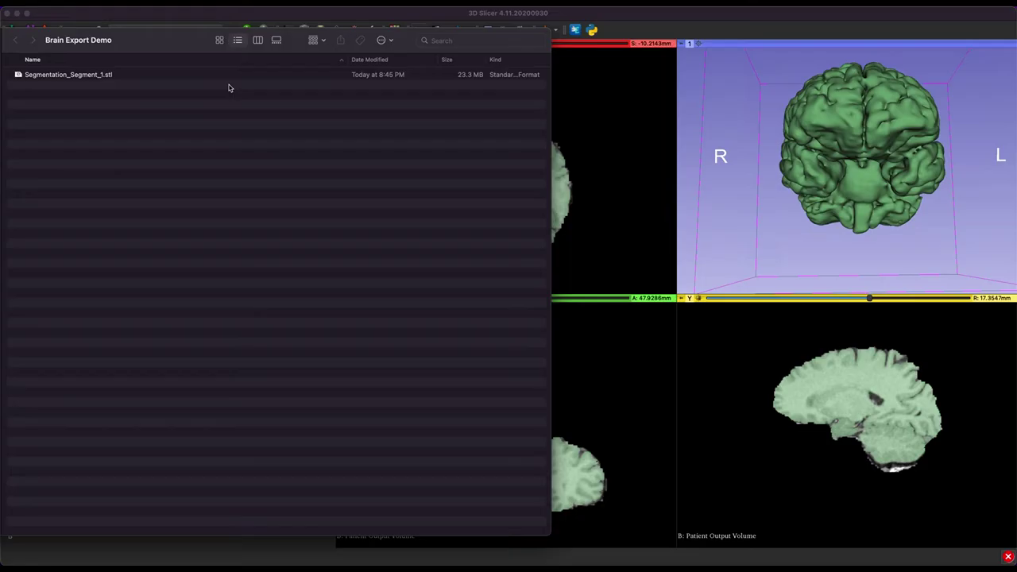
Open the exported Segmentation_Segment_1.stl file in Autodesk Meshmixer
click(461, 77)
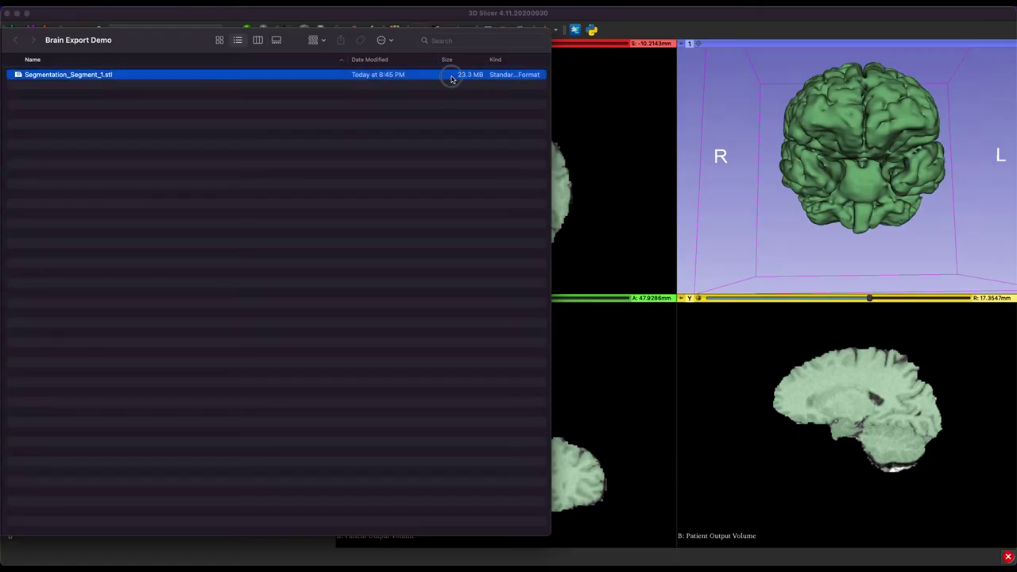
right_click(451, 77)
mouse_move(484, 97)
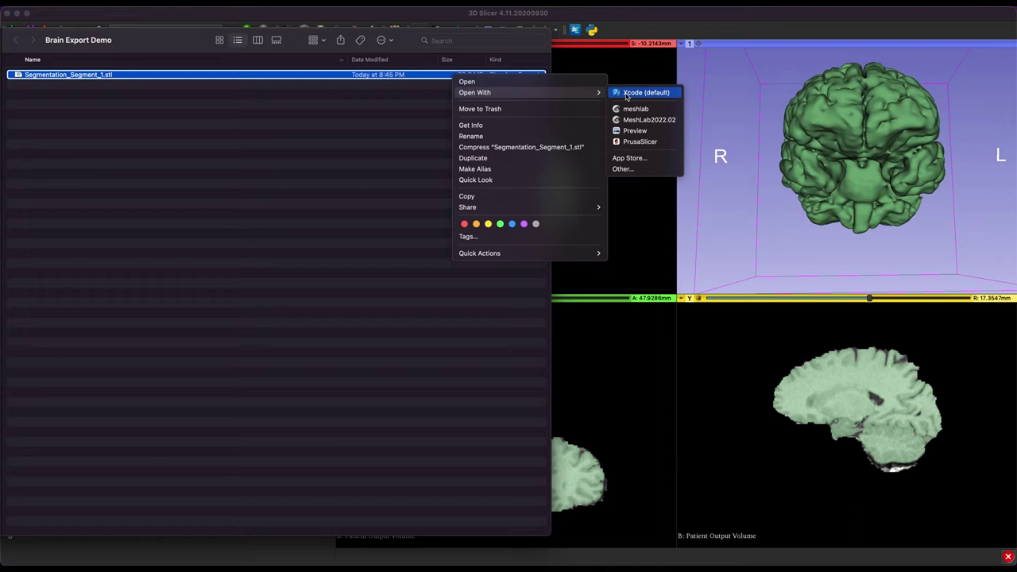
click(636, 169)
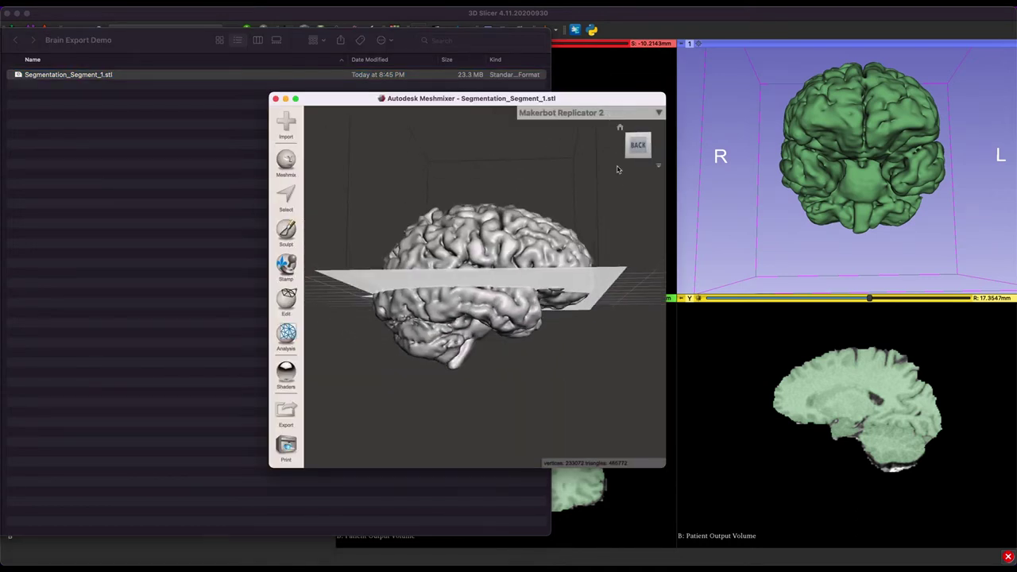
Run the Inspector on the brain mesh and auto-repair all defects with Flat Fill
drag(636, 143, 676, 150)
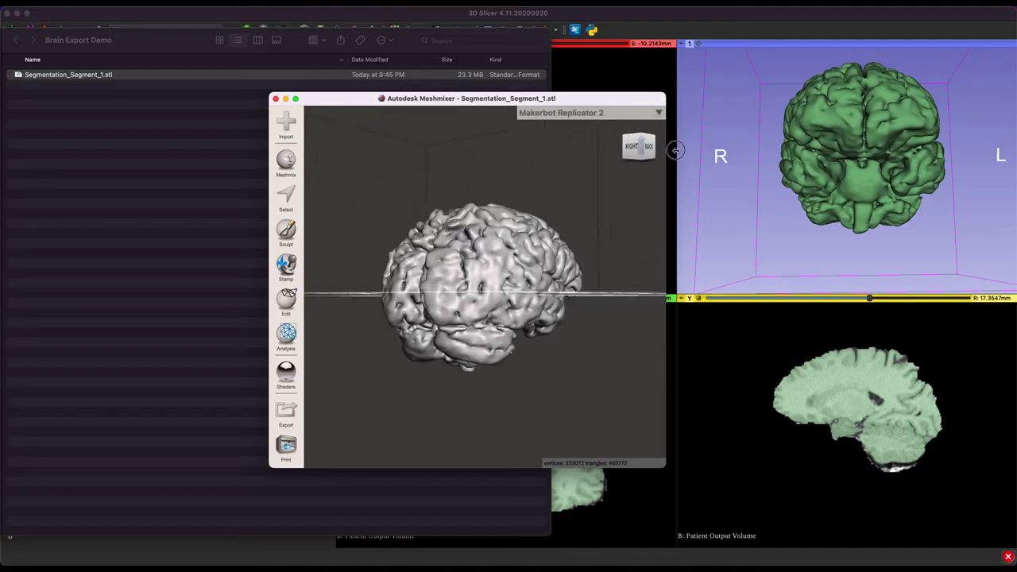
click(289, 335)
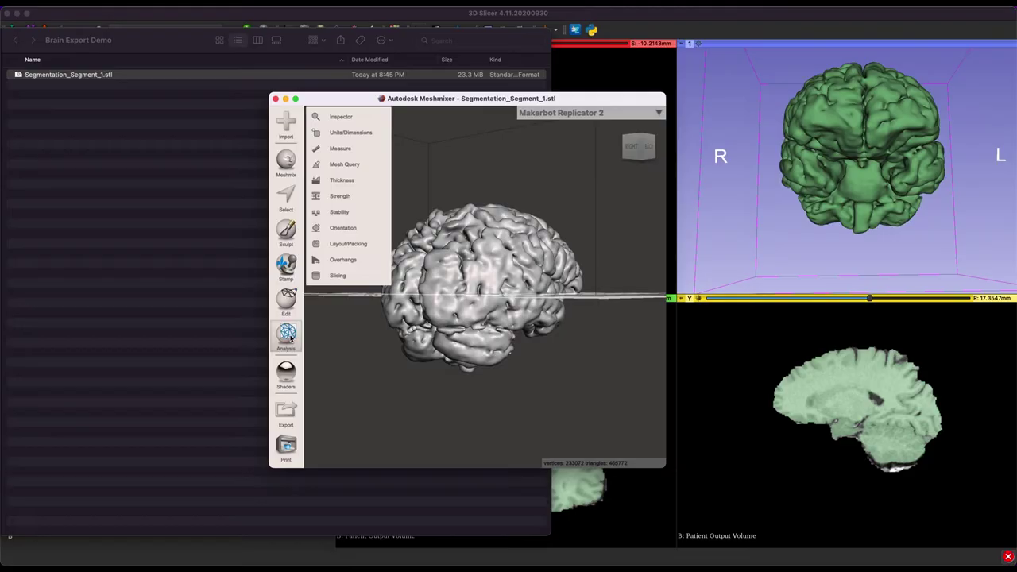
click(358, 120)
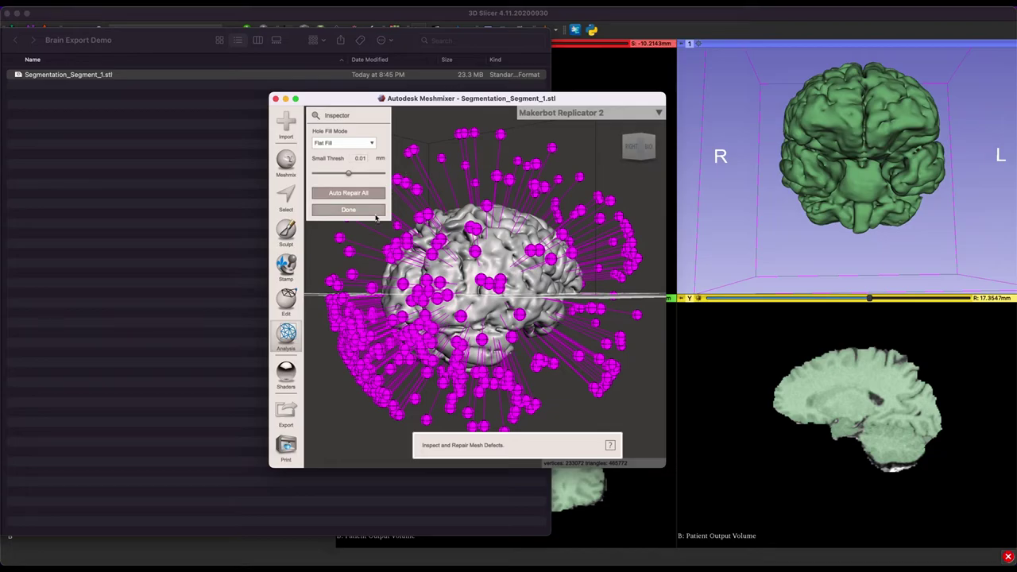
click(350, 193)
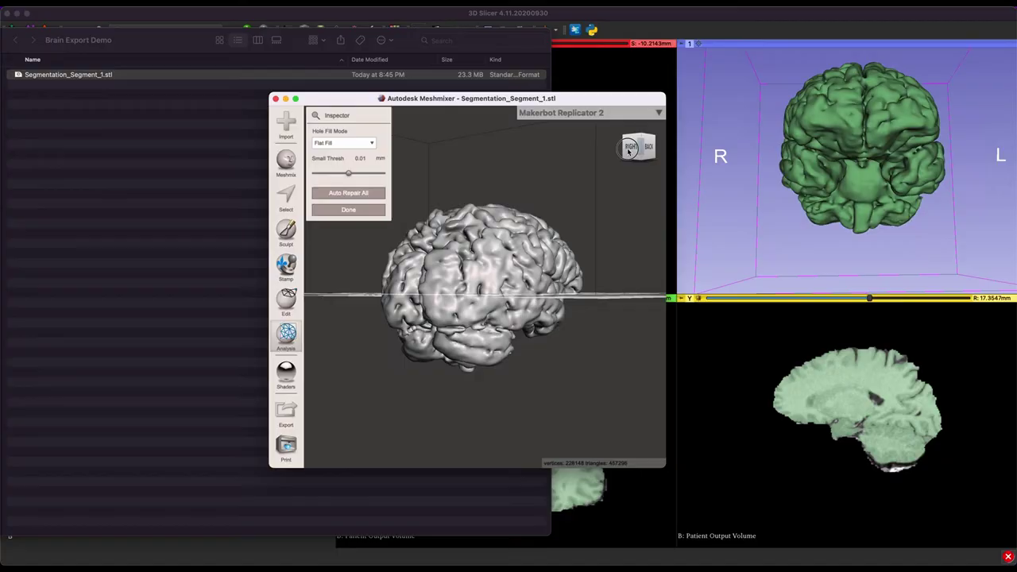
Convert the brain mesh with Make Solid using the Accurate solid type, solid accuracy 351 and mesh density 351
drag(632, 147, 580, 207)
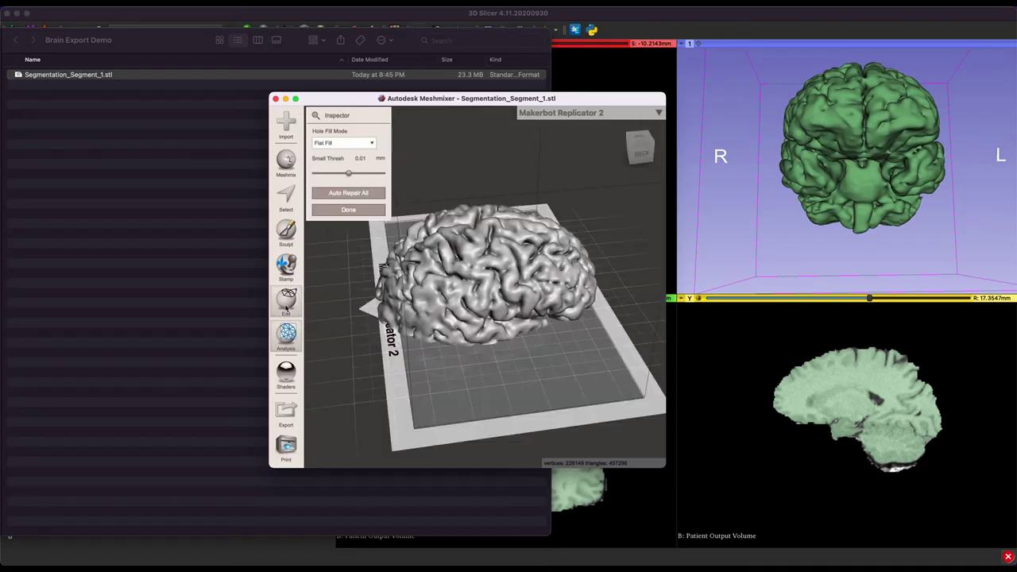
click(287, 300)
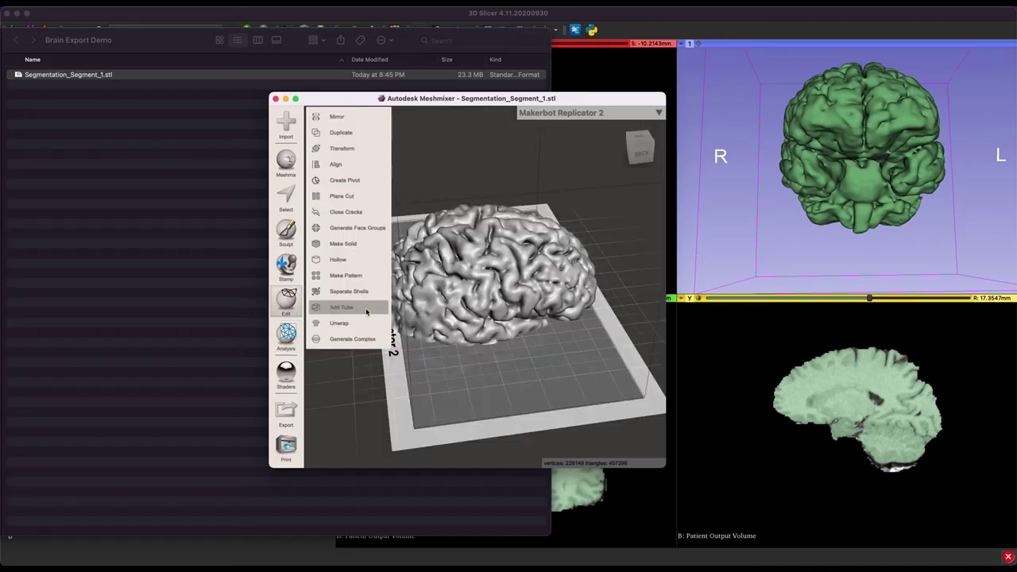
click(358, 244)
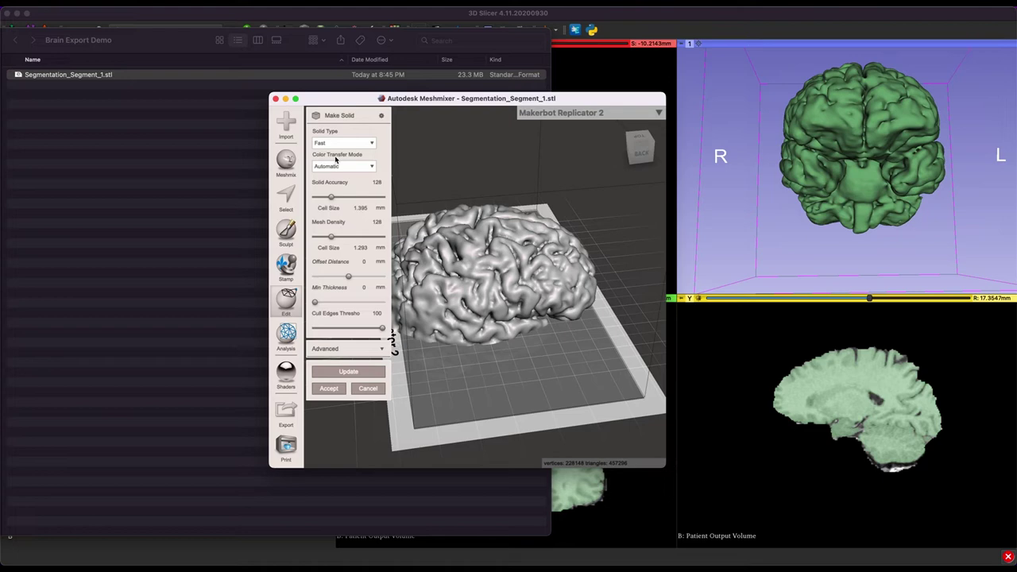
click(324, 143)
click(359, 171)
drag(333, 199, 362, 202)
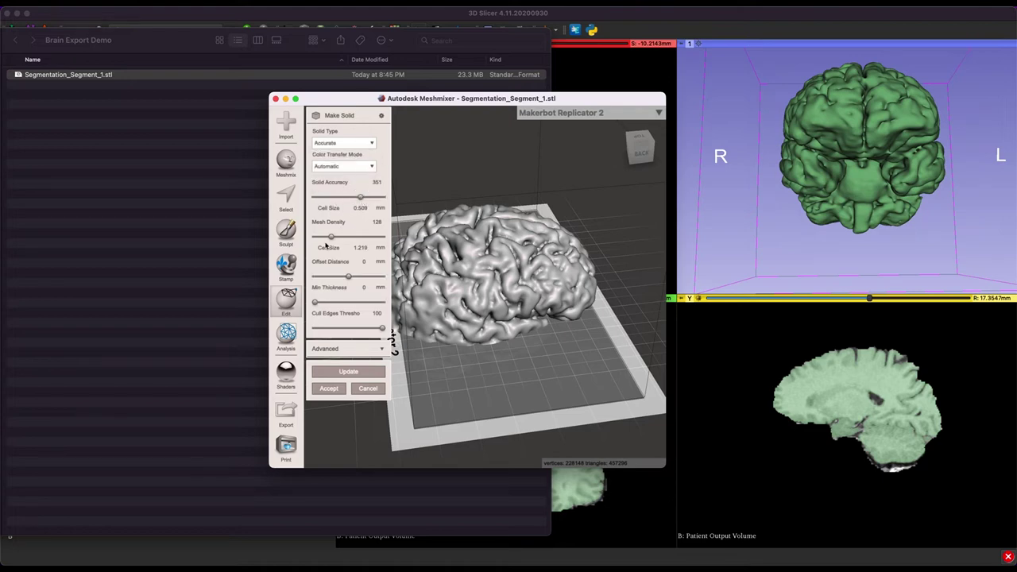
drag(331, 238, 360, 237)
click(381, 349)
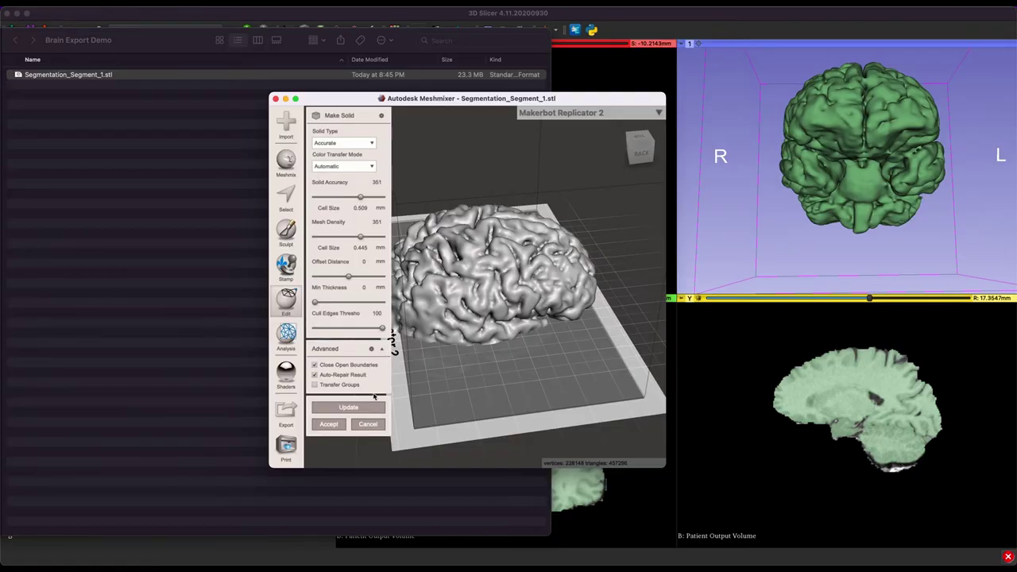
click(350, 407)
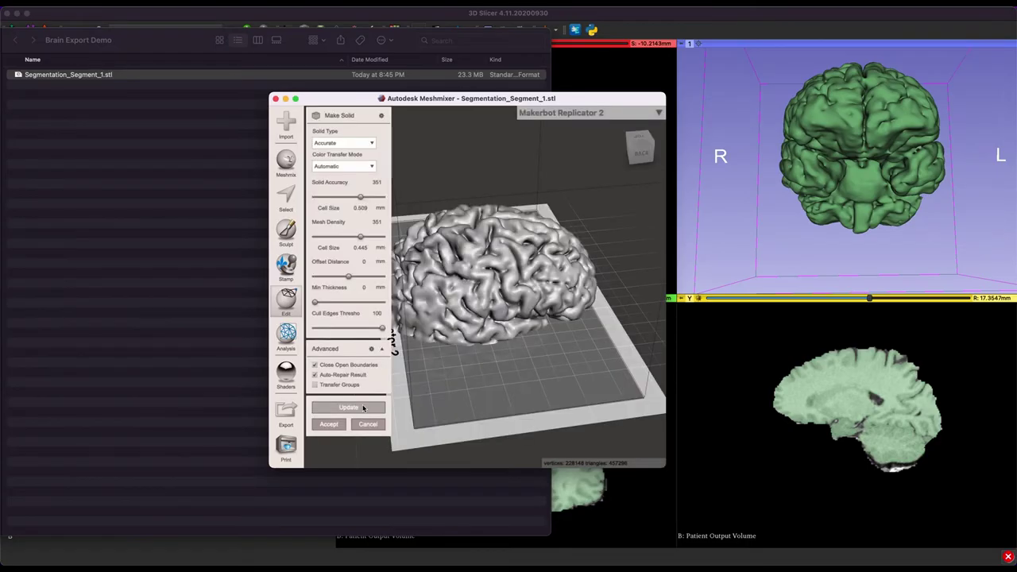
click(329, 425)
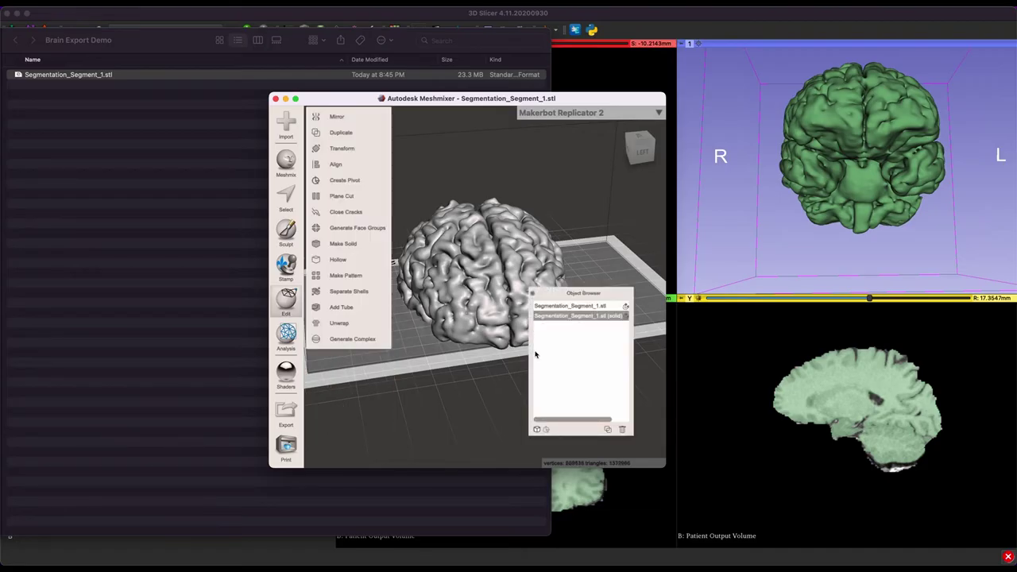
Delete the original Segmentation_Segment_1.stl object from the scene and make the solid version the active mesh
click(595, 315)
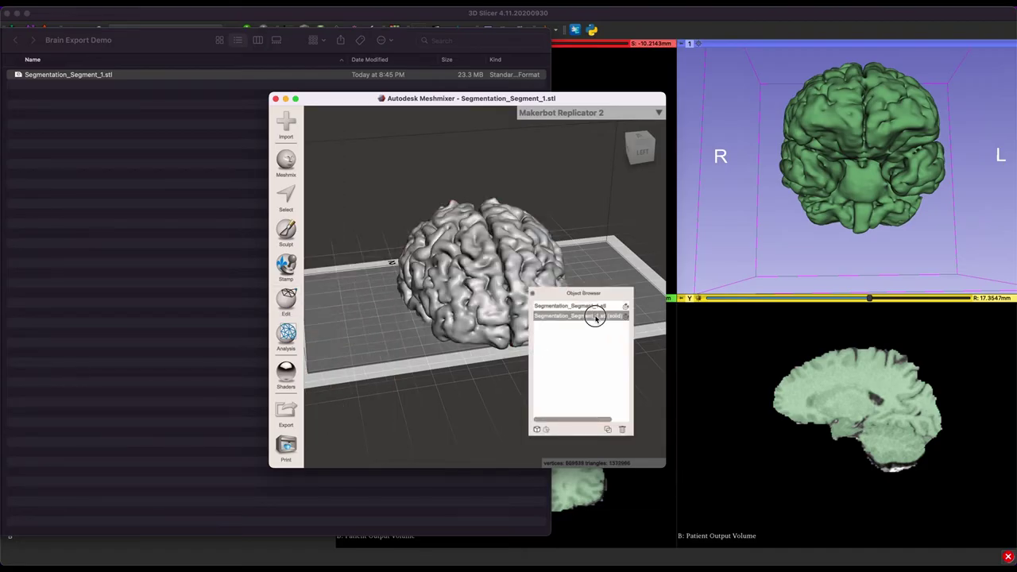
click(596, 309)
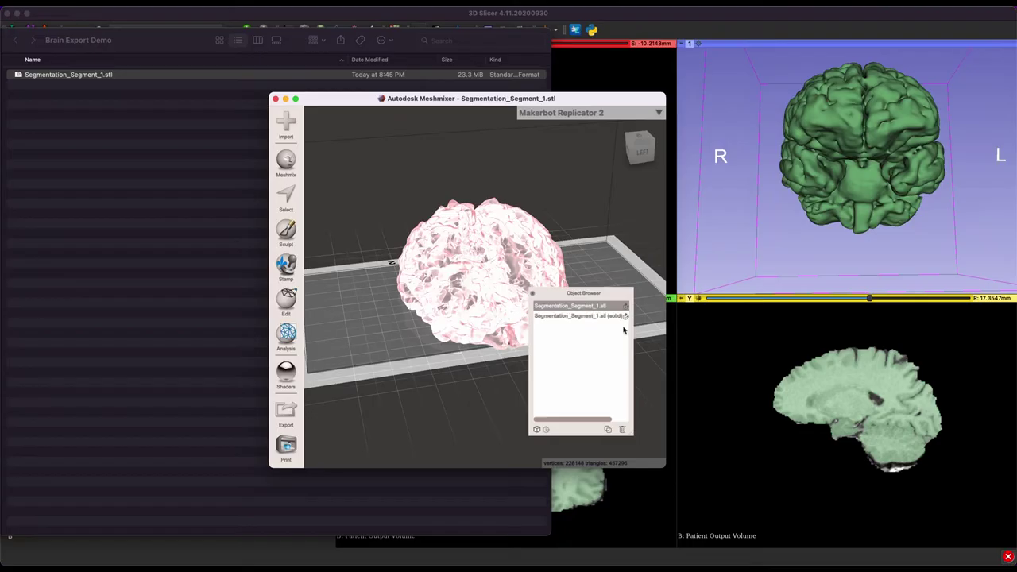
click(623, 430)
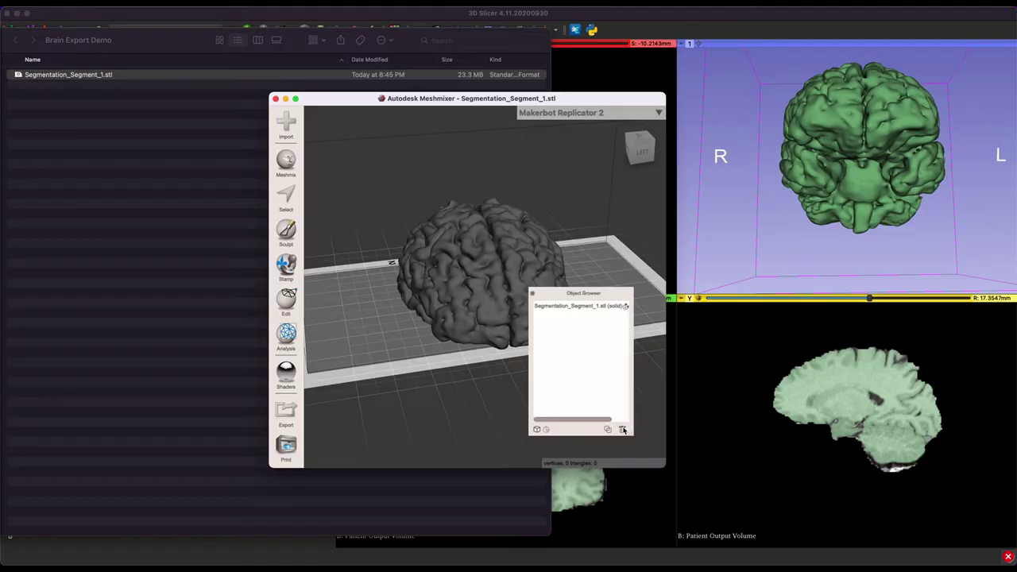
click(578, 306)
click(531, 295)
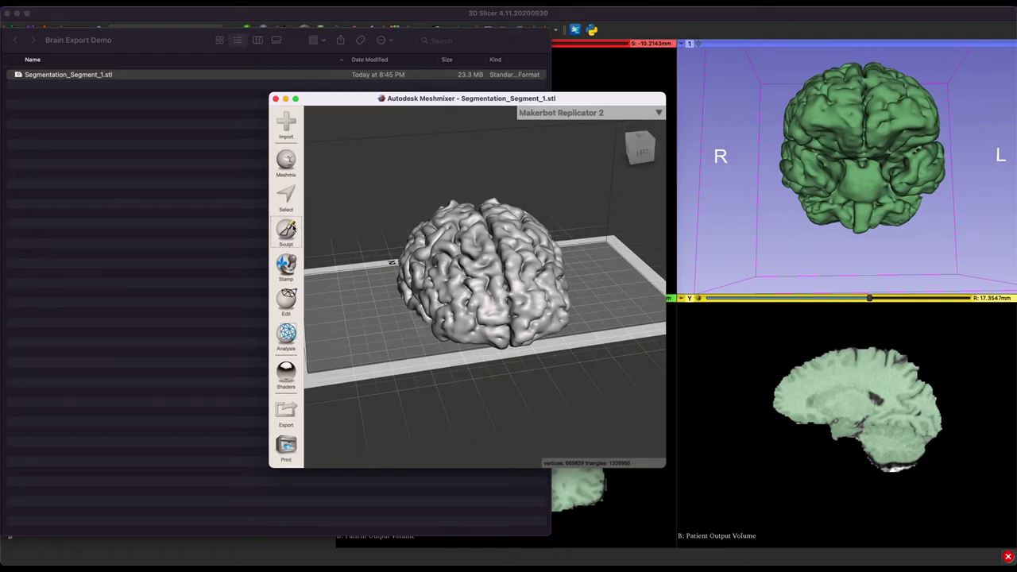
Sculpt the irregular areas on the underside of the brain with the brush size reduced to 21 and strength 50
click(294, 229)
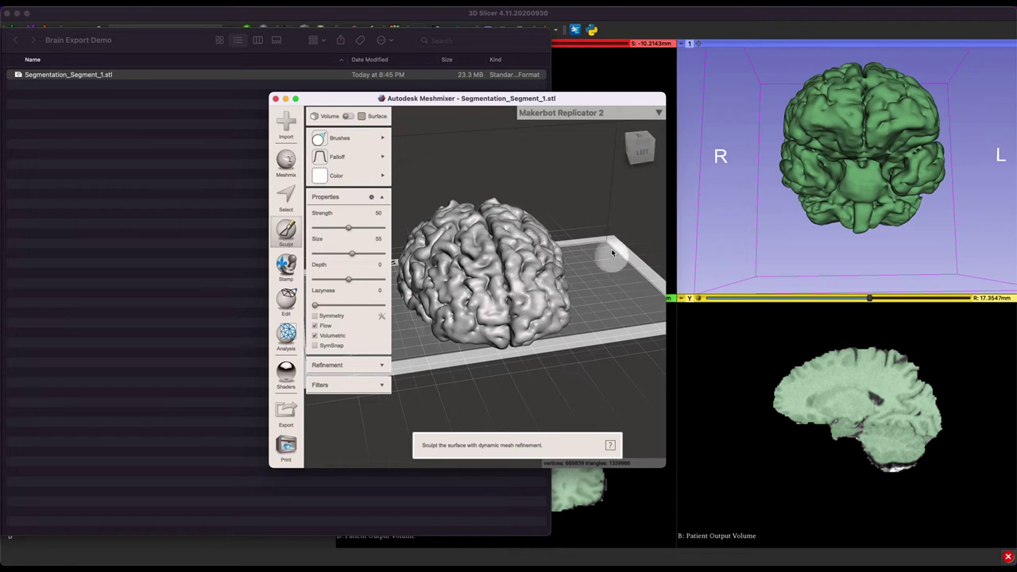
click(626, 154)
mouse_move(624, 156)
mouse_down()
mouse_move(596, 159)
mouse_move(578, 144)
mouse_move(612, 156)
mouse_up()
drag(443, 98, 329, 45)
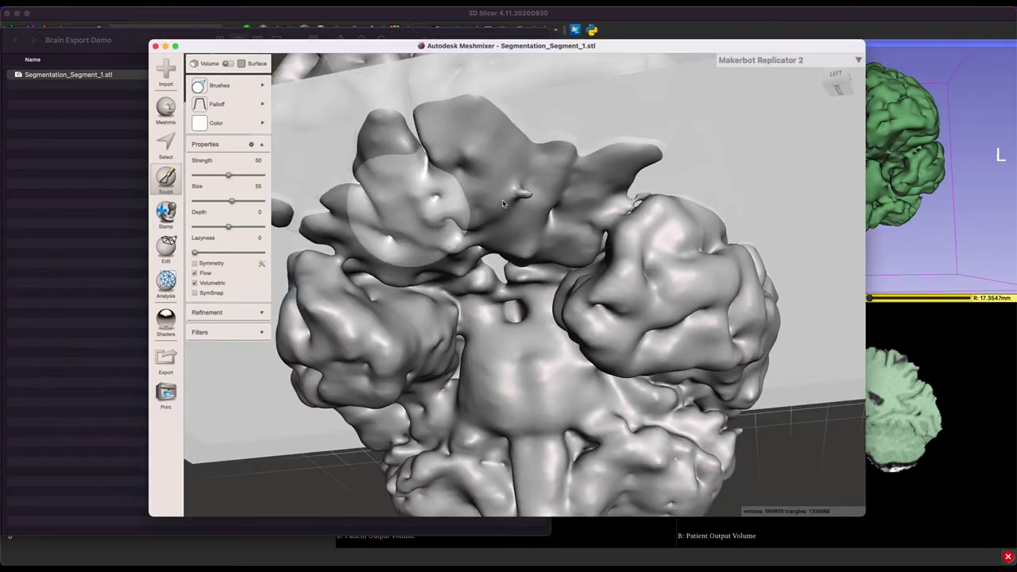
key(bracketleft)
key(bracketleft)
key(bracketleft)
key(bracketleft)
key(bracketleft)
key(bracketleft)
key(bracketleft)
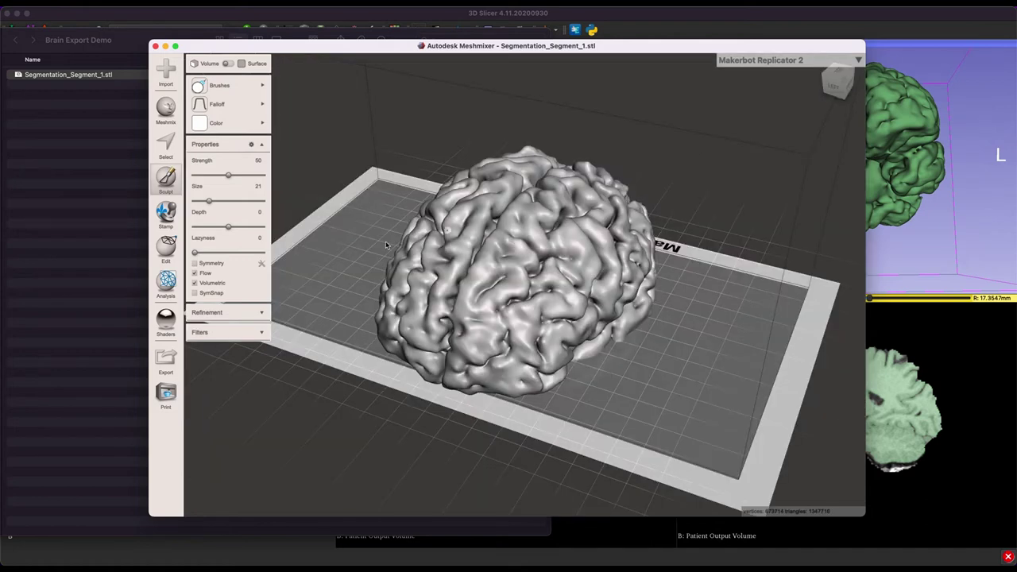
Export the sculpted brain as Brain_Sculpted.stl in STL ASCII format to the Brain Export Demo folder
click(166, 360)
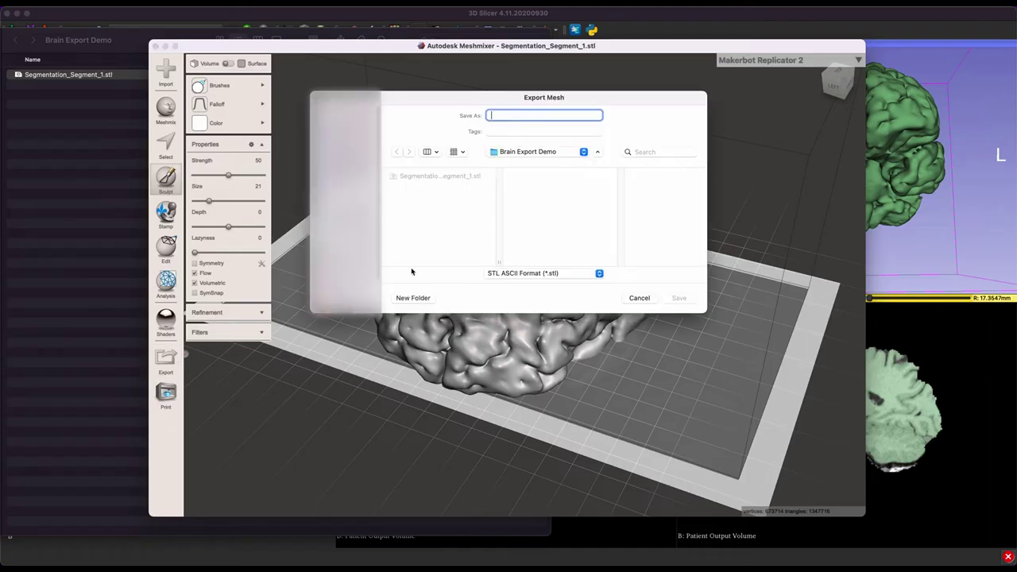
text(B)
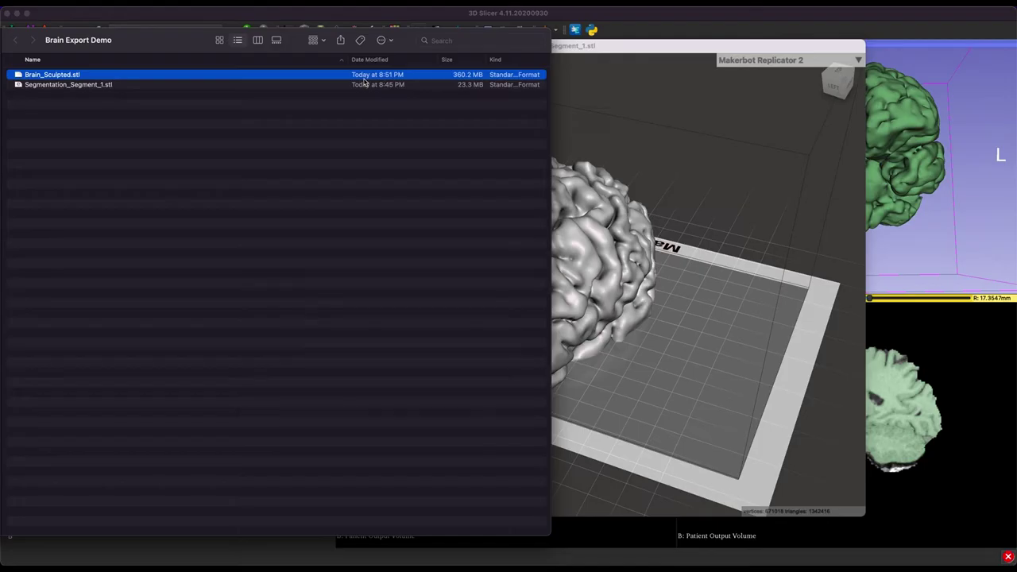
Open Brain_Sculpted.stl in MeshLab 2022.02 with duplicated vertices unified
right_click(401, 77)
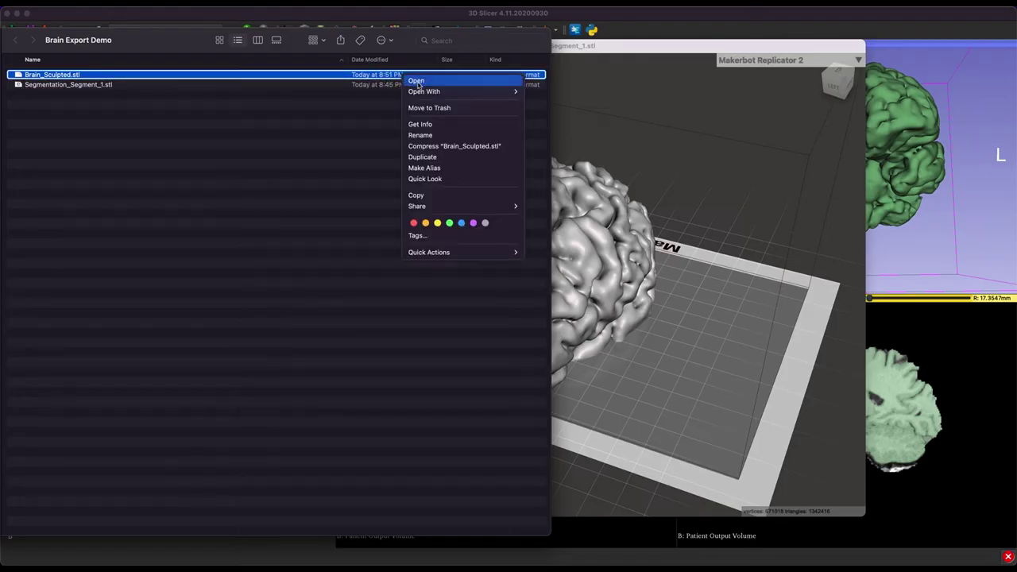
mouse_move(429, 92)
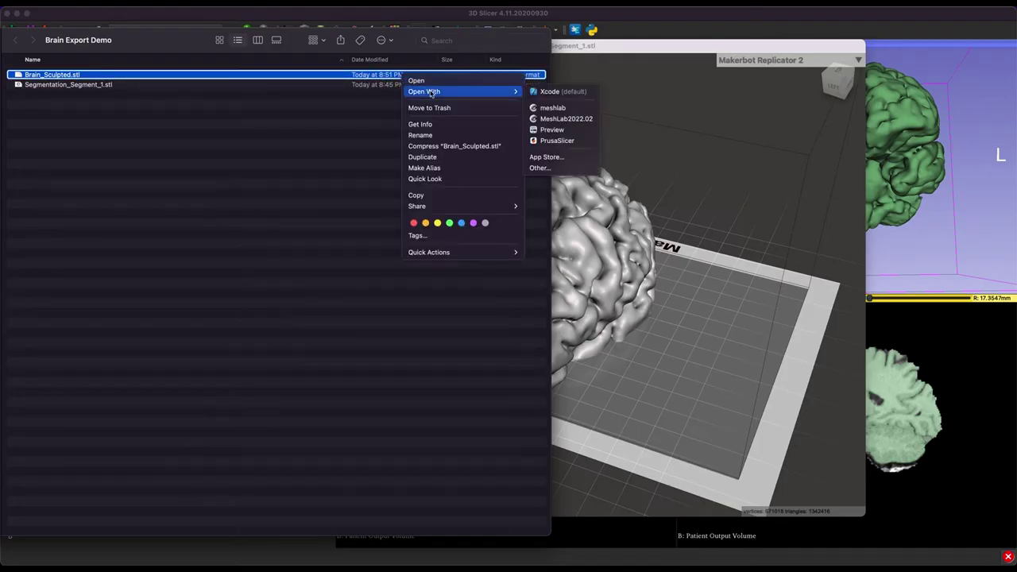
click(554, 118)
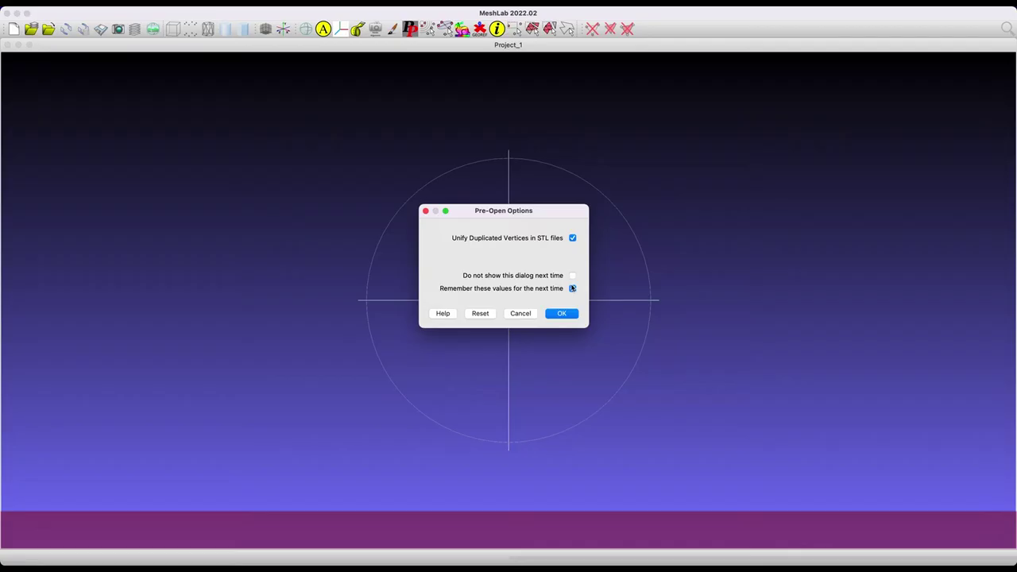
click(562, 314)
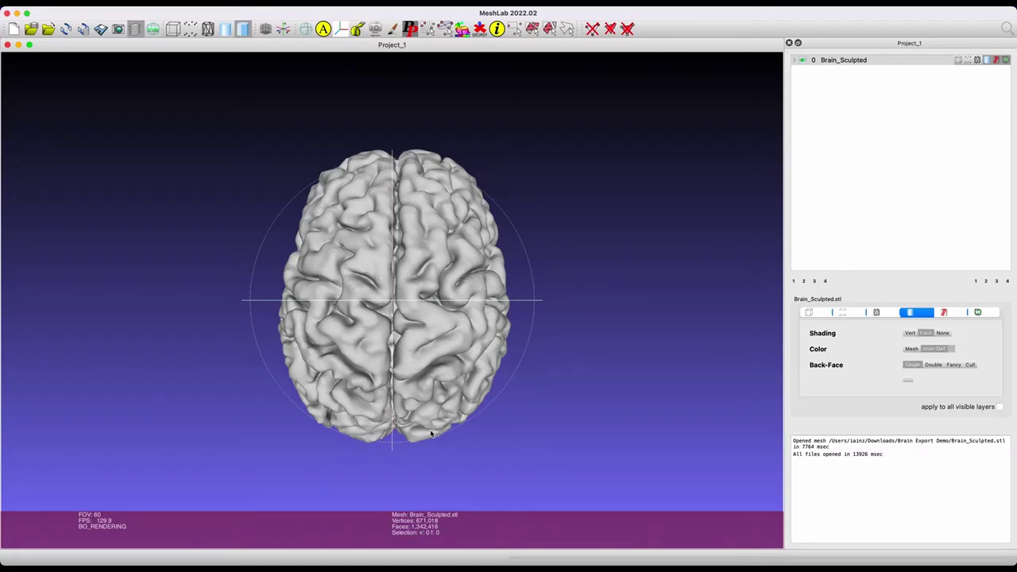
Simplify the brain with Quadric Edge Collapse Decimation to 300000 target faces, quality threshold 1, preserving the mesh boundary and topology
drag(384, 440, 438, 198)
click(119, 2)
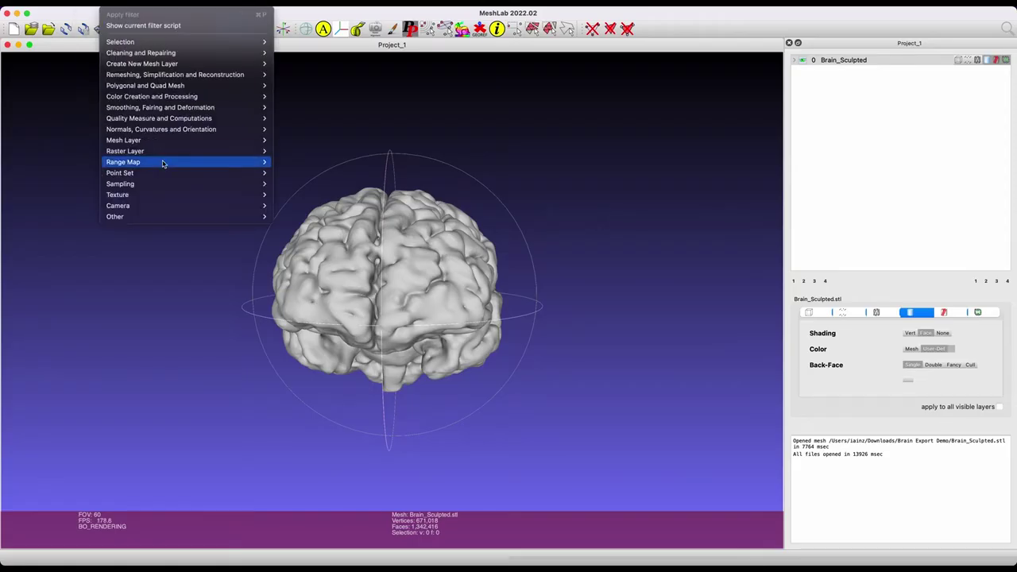
mouse_move(185, 88)
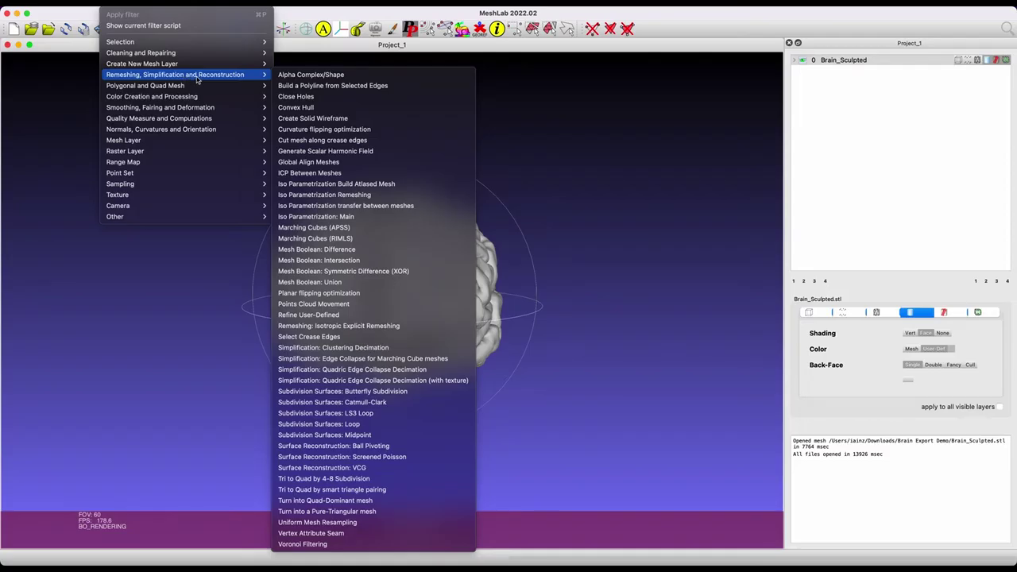
click(394, 371)
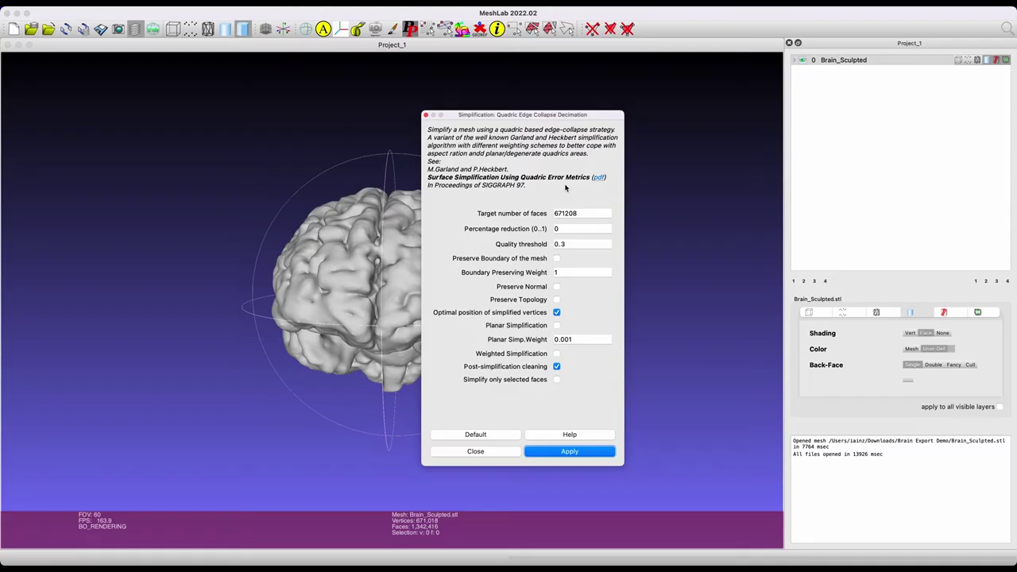
drag(527, 114, 691, 95)
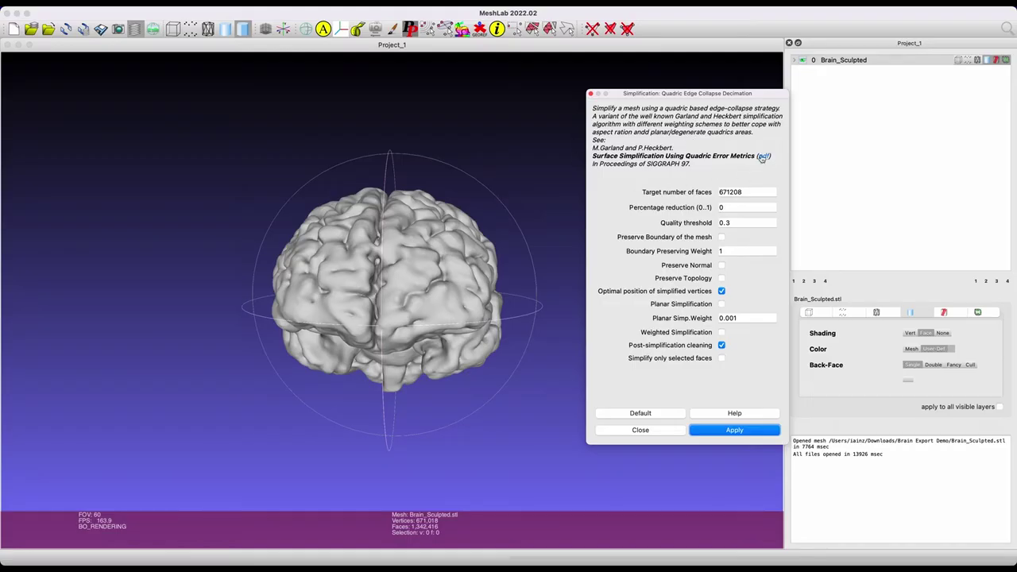
double_click(748, 191)
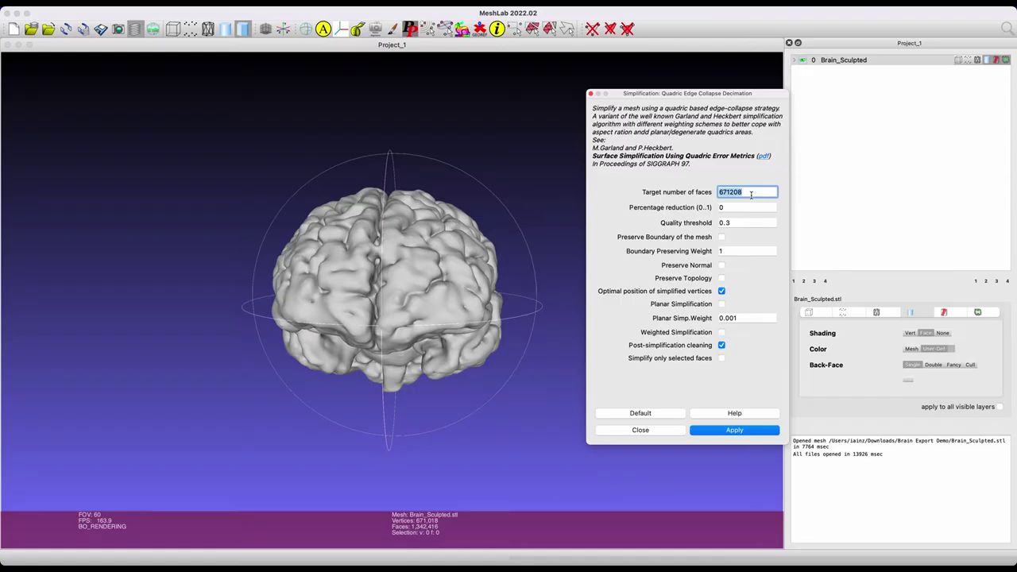
text(350000)
key(Tab)
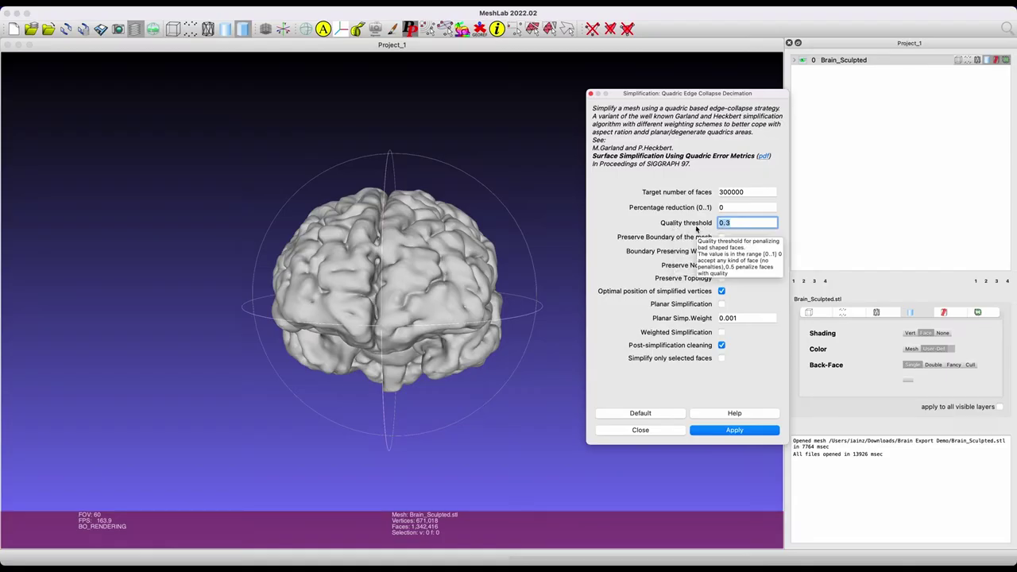
text(1)
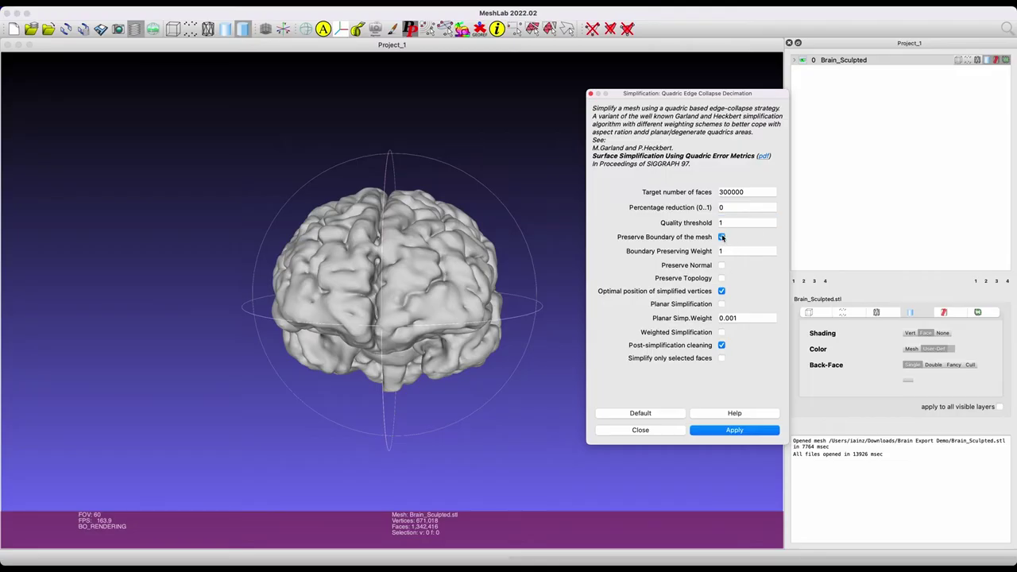
click(721, 279)
click(734, 431)
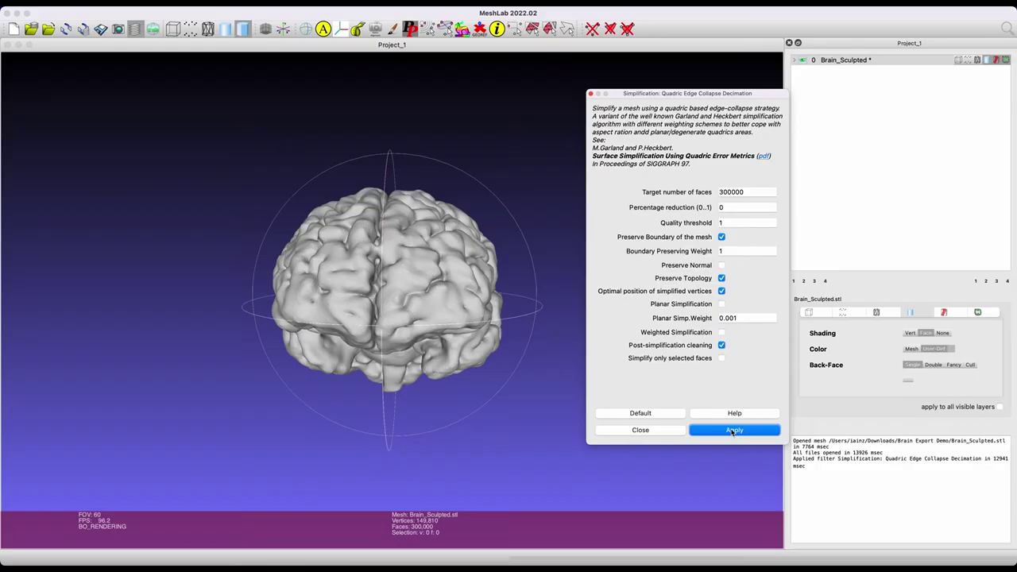
click(641, 430)
Export the simplified mesh in STL format as Brain_Sculpted_Simp.stl to the Brain Export Demo folder with binary encoding
drag(341, 231, 322, 293)
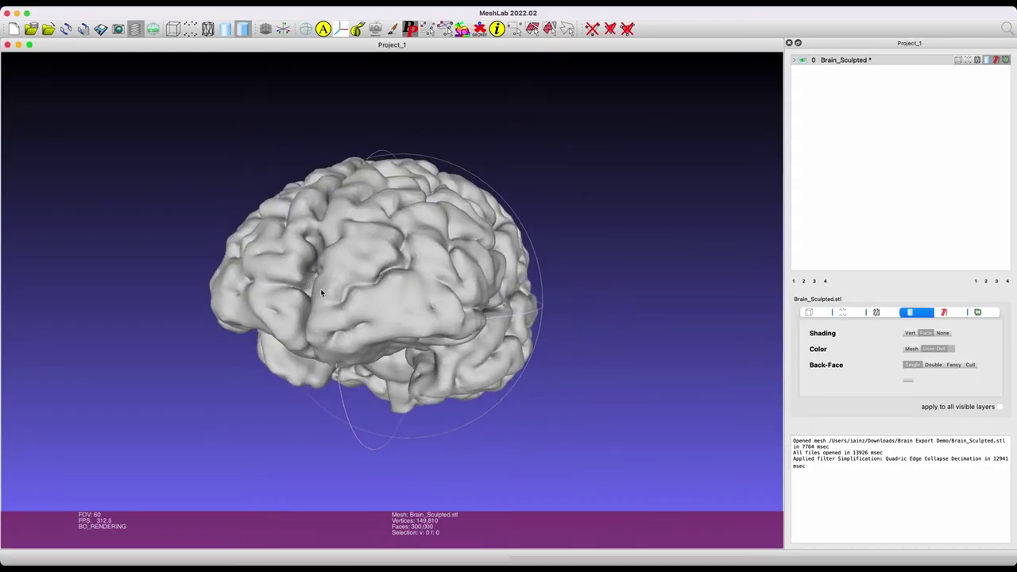
click(75, 2)
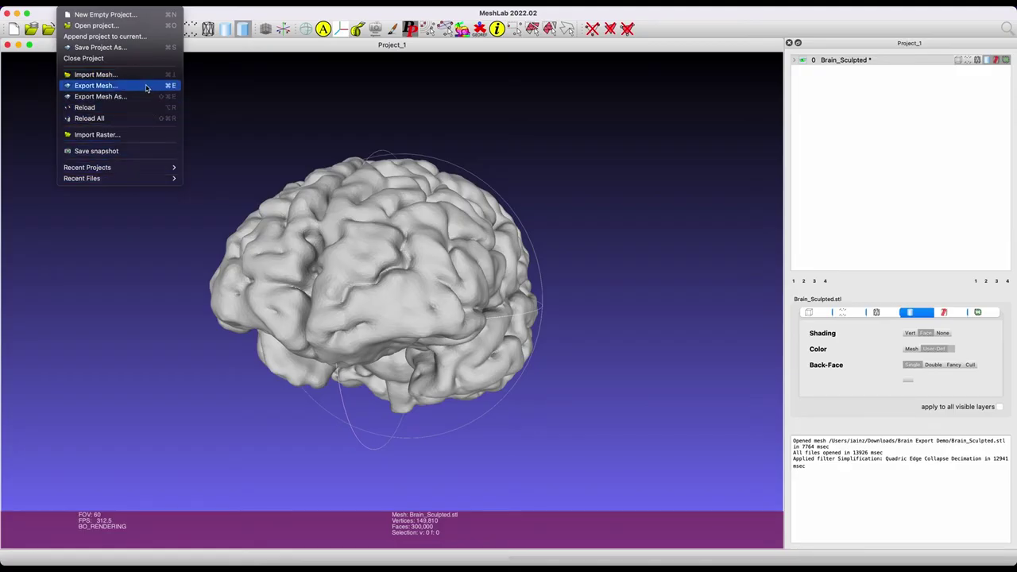
click(146, 86)
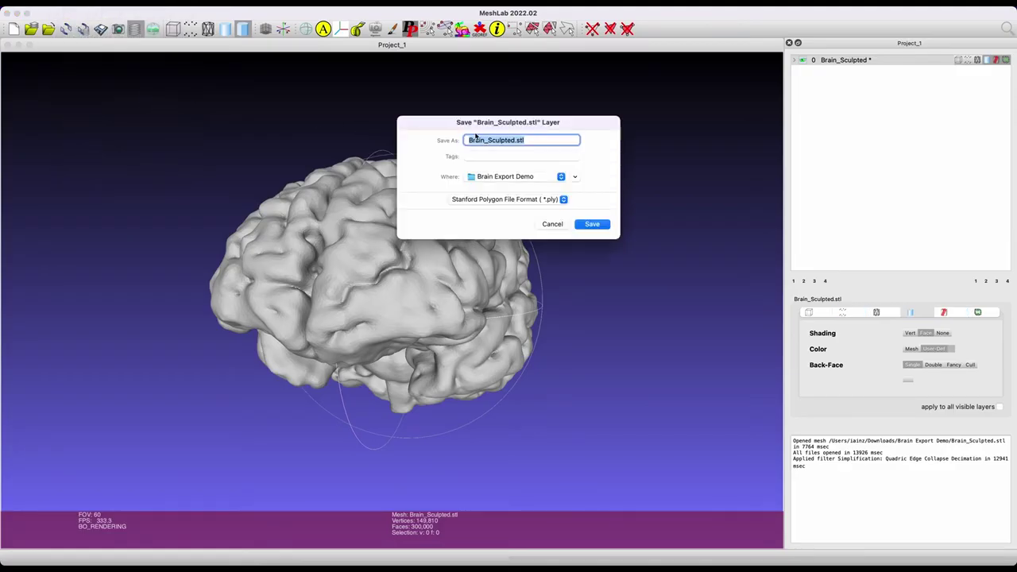
click(518, 140)
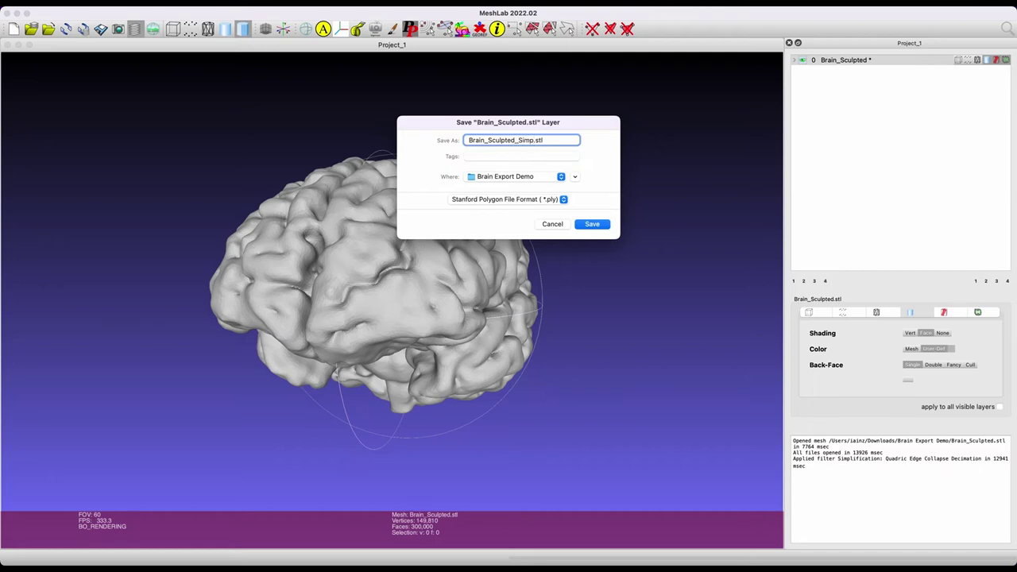
click(544, 200)
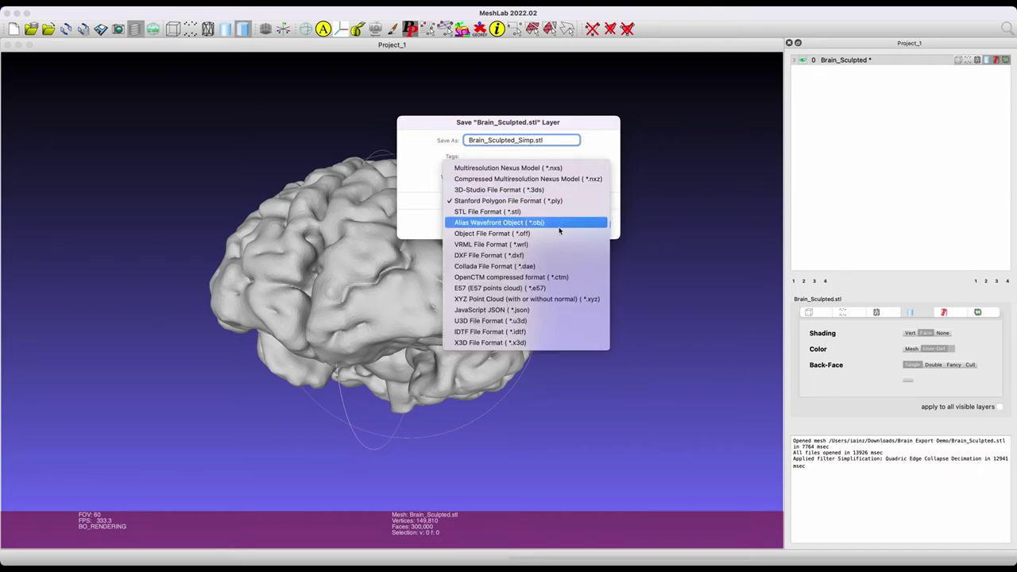
click(538, 224)
click(600, 224)
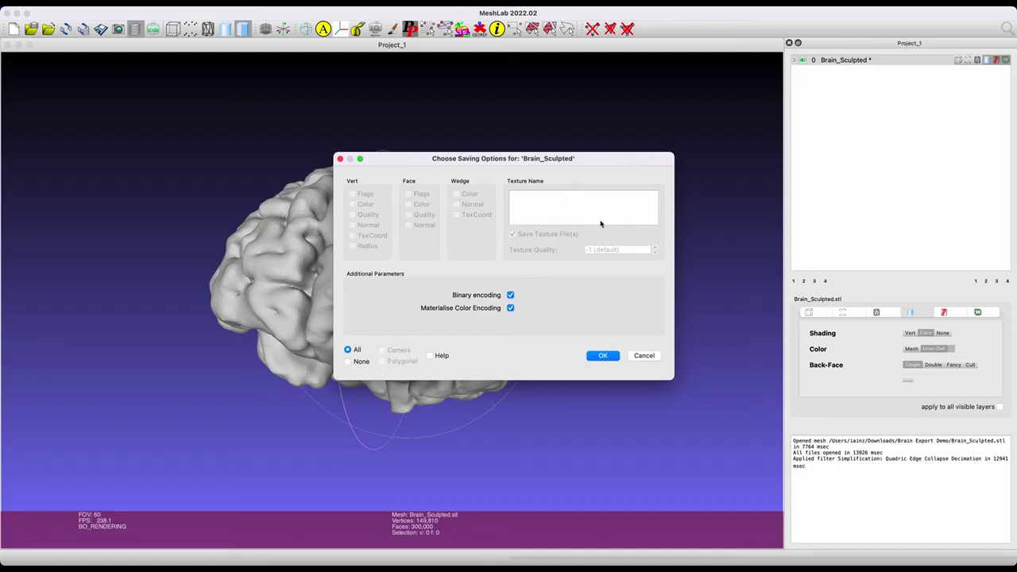
click(603, 355)
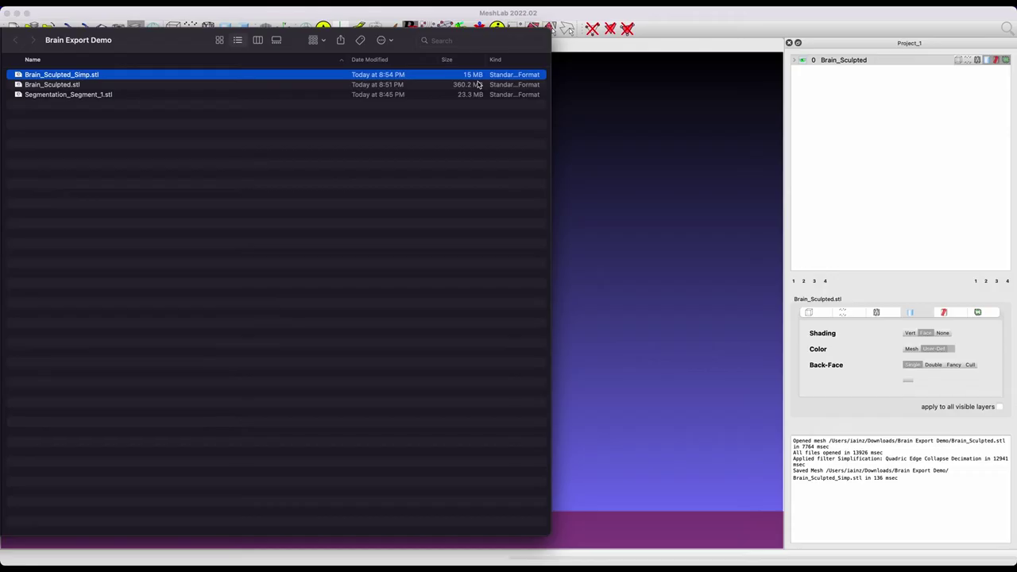
Open Brain_Sculpted_Simp.stl in PrusaSlicer, slice it with the 0.30mm DRAFT settings and inspect the preview around the brain
right_click(316, 79)
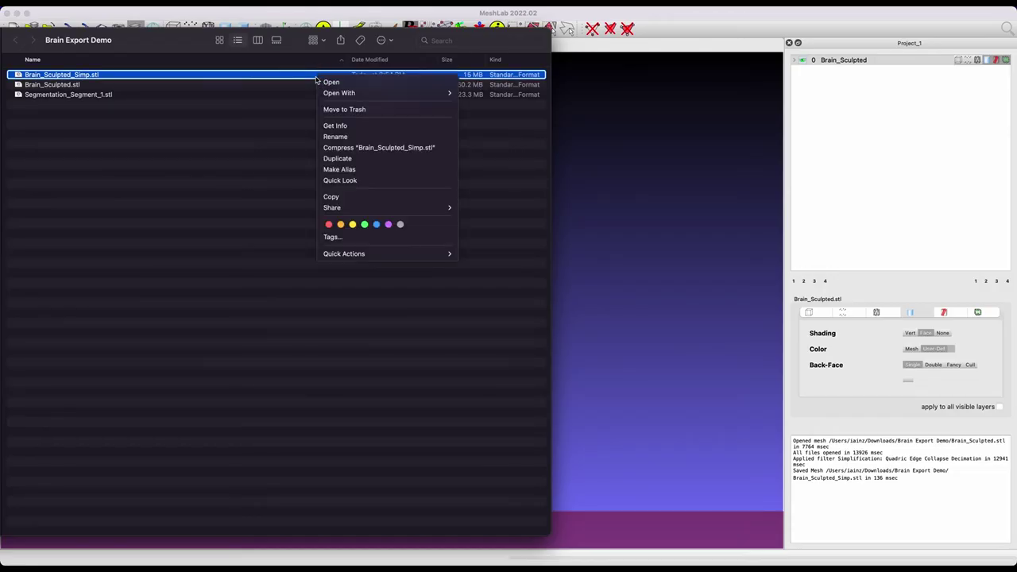
mouse_move(345, 95)
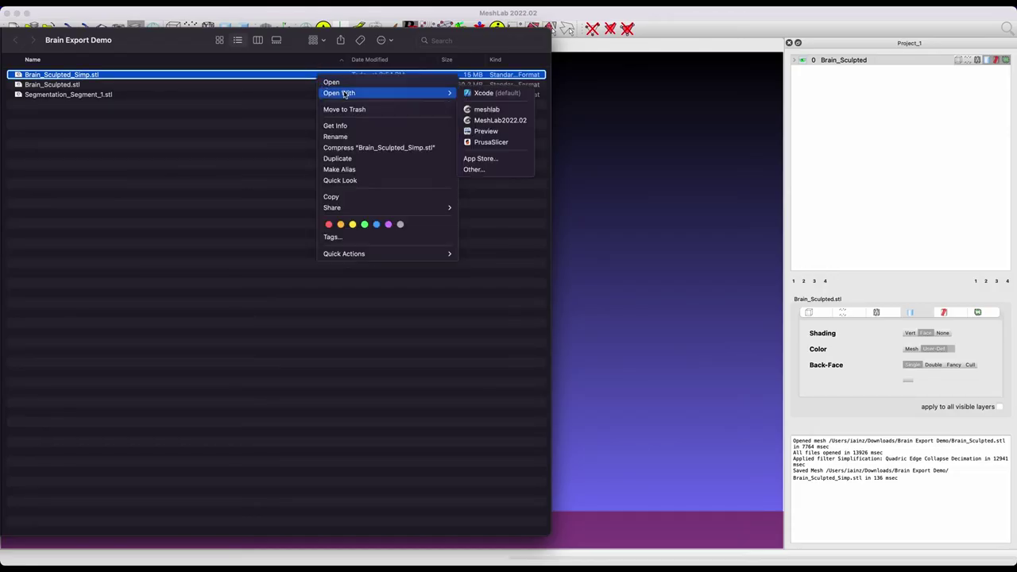
click(496, 143)
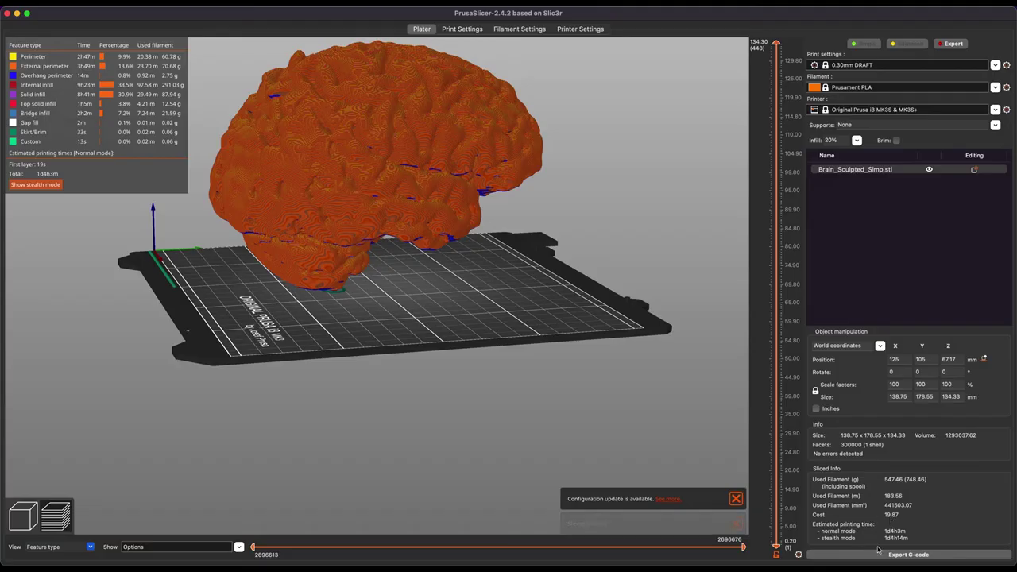
mouse_move(571, 278)
mouse_down()
mouse_move(557, 298)
mouse_move(547, 264)
mouse_move(557, 273)
mouse_up()
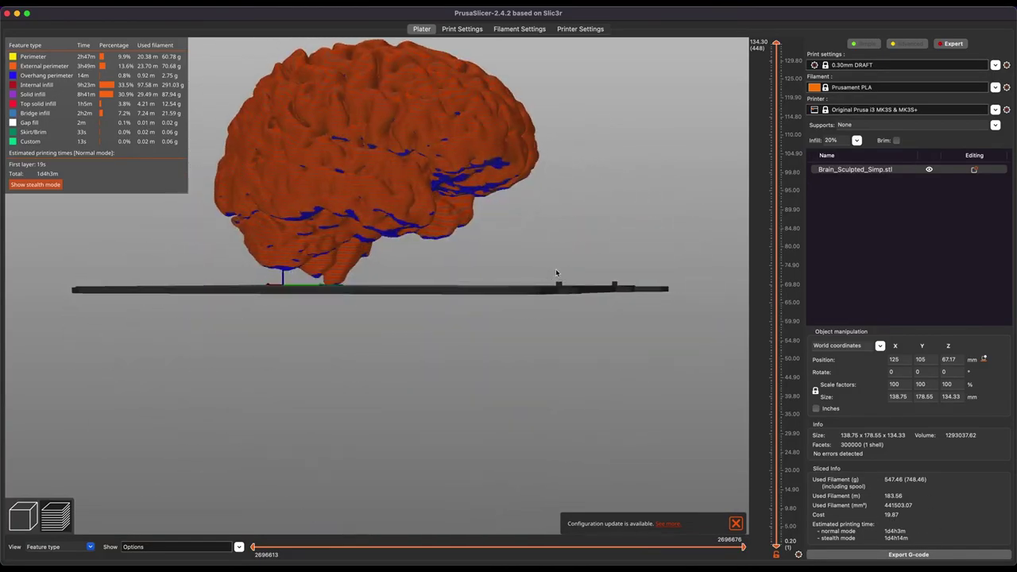
drag(449, 225, 468, 240)
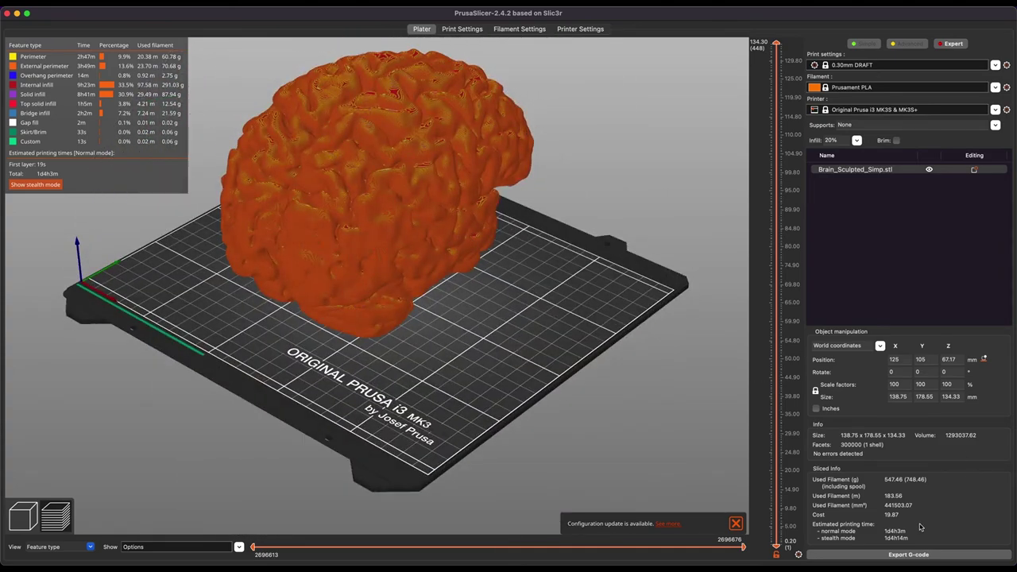
Return to the 3D editor and tilt the whole brain about the X axis until it stands about 125 mm tall
key(Tab)
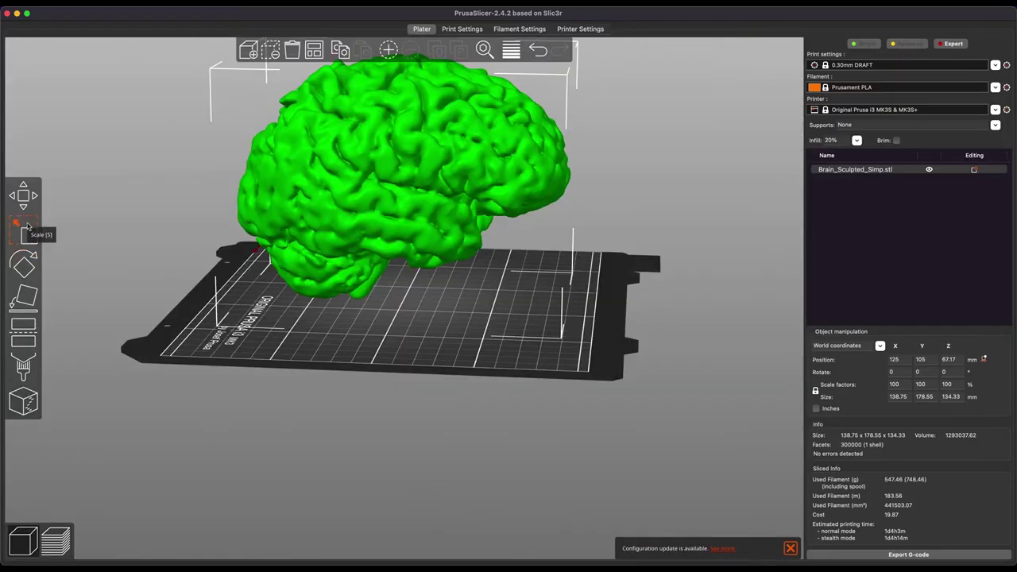
click(23, 267)
drag(134, 175, 199, 108)
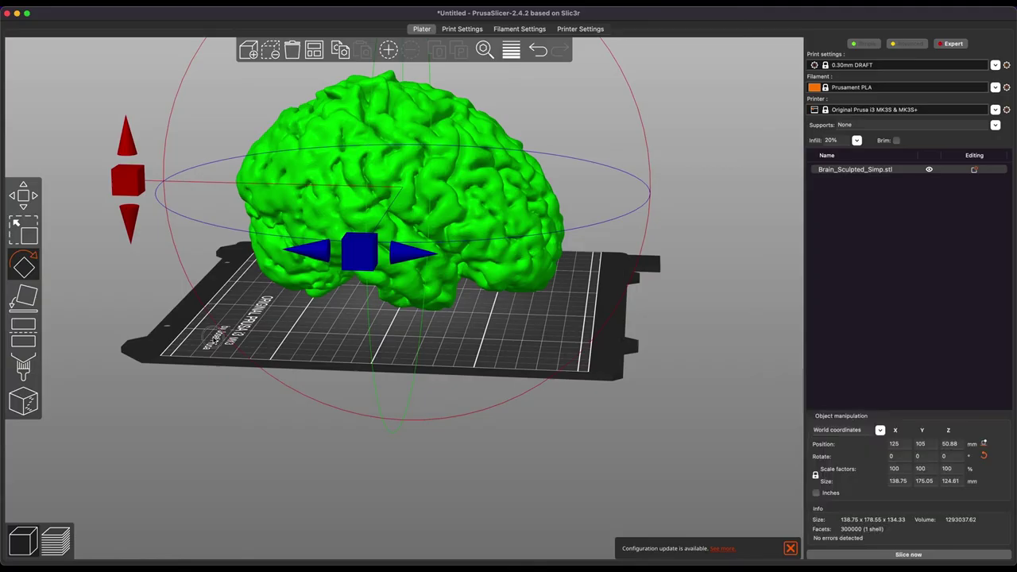
drag(210, 302, 216, 334)
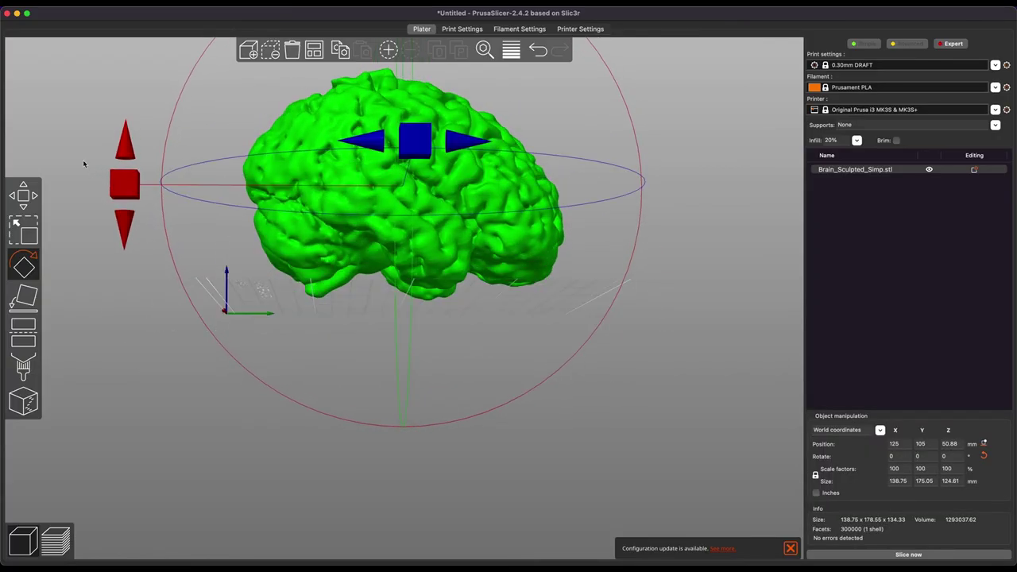
drag(83, 163, 376, 359)
Cut the brain horizontally into three sections, with the lowest cut at Z 39.96 mm, keeping the upper and lower parts
key(c)
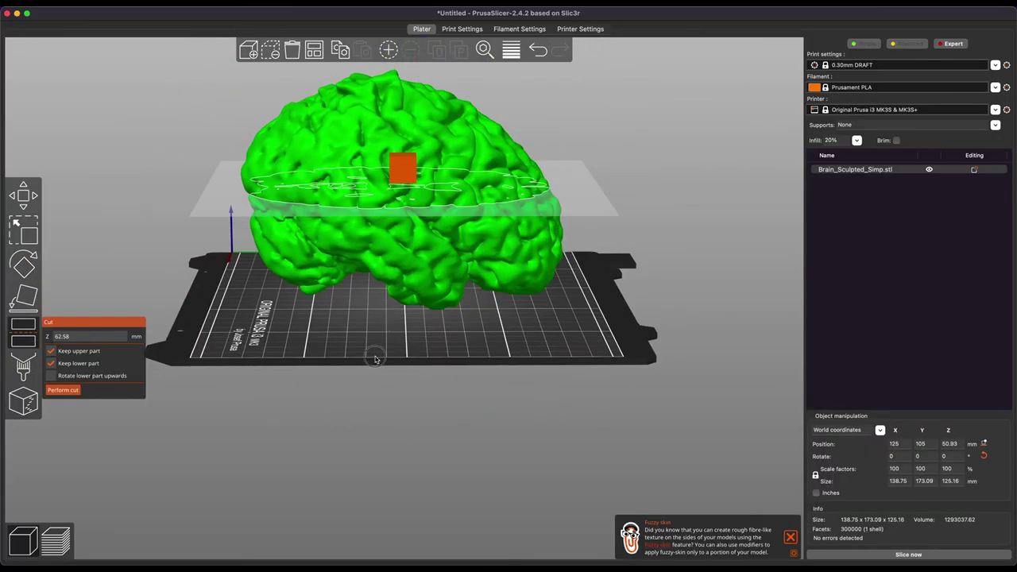
drag(403, 172, 405, 216)
key(1)
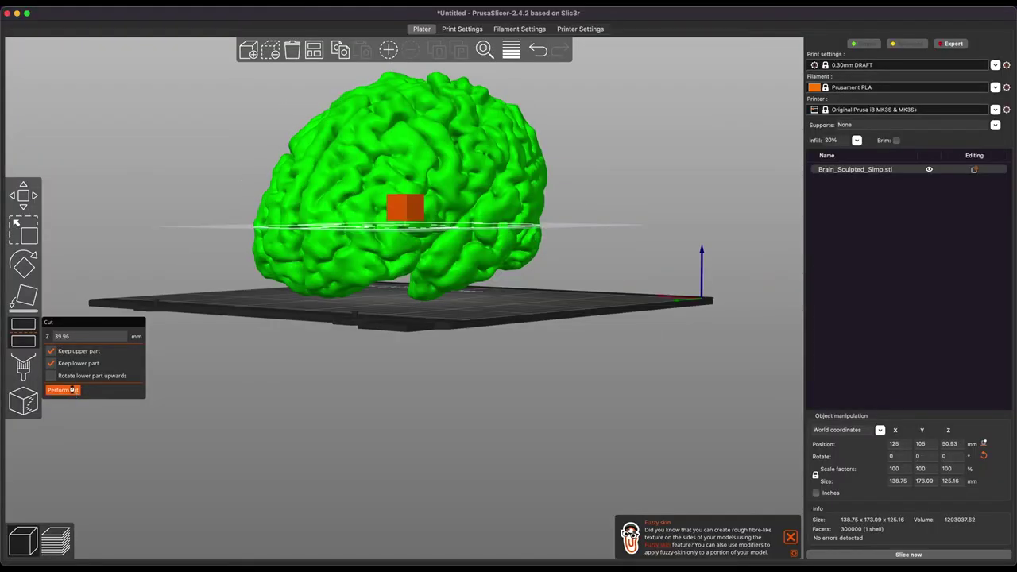
click(73, 389)
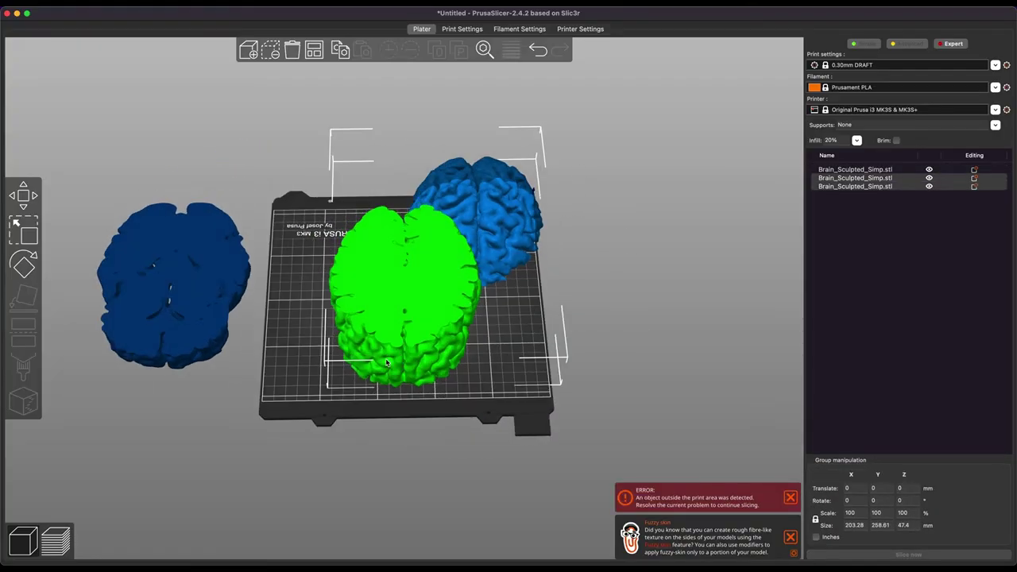
Slice only the middle brain section on the bed, leaving the other two sections non-printable, and inspect its preview
key(Escape)
key(Tab)
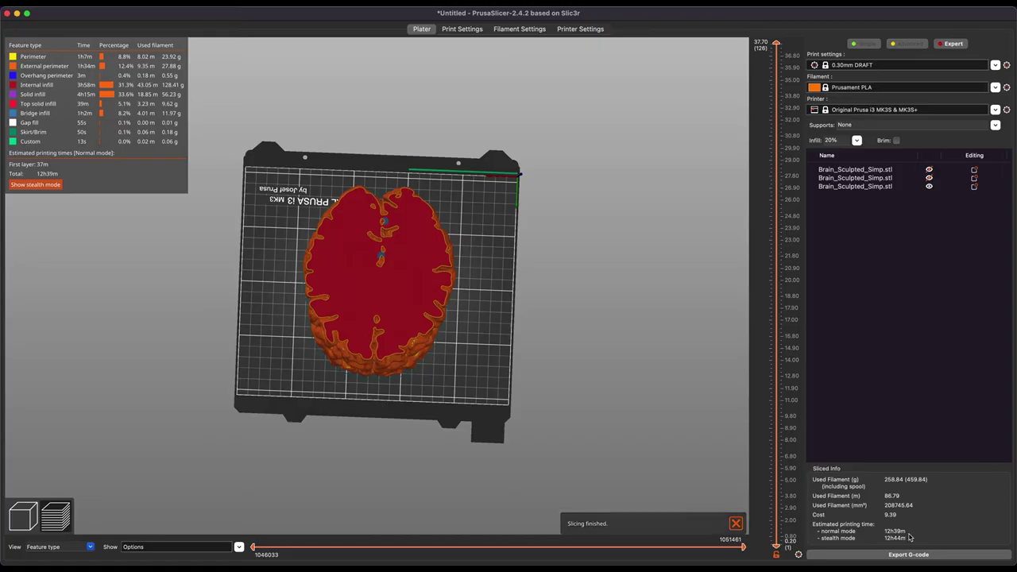
drag(487, 331, 509, 290)
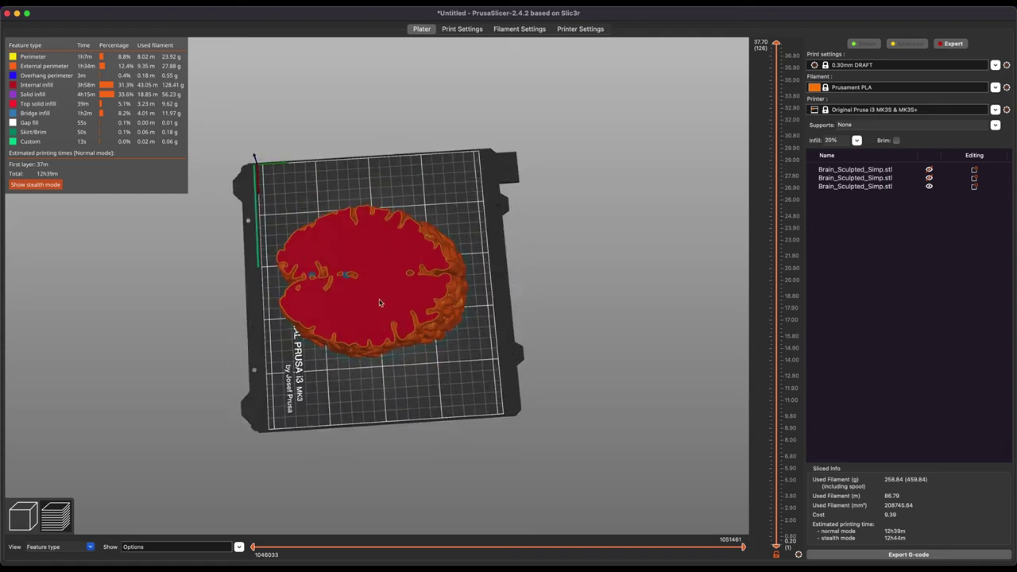
Add a cylinder as a negative volume to the middle brain section and place it near the section's centre
click(23, 517)
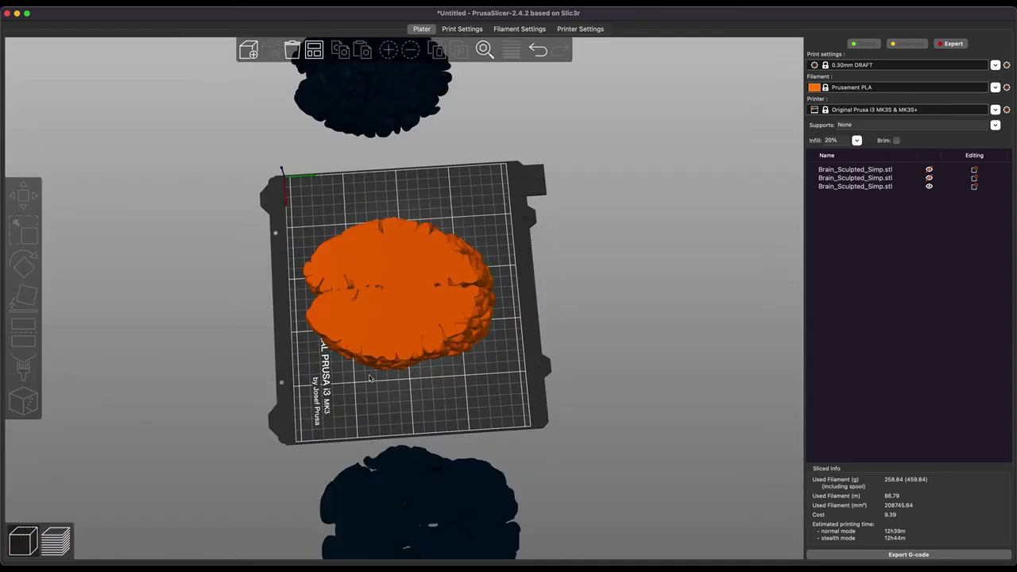
click(390, 345)
right_click(390, 345)
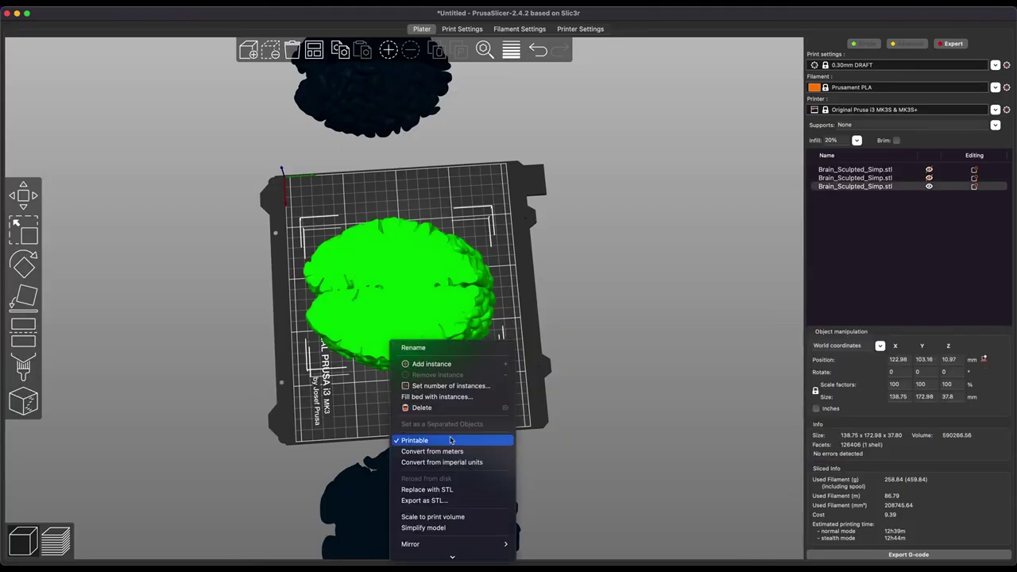
mouse_move(467, 471)
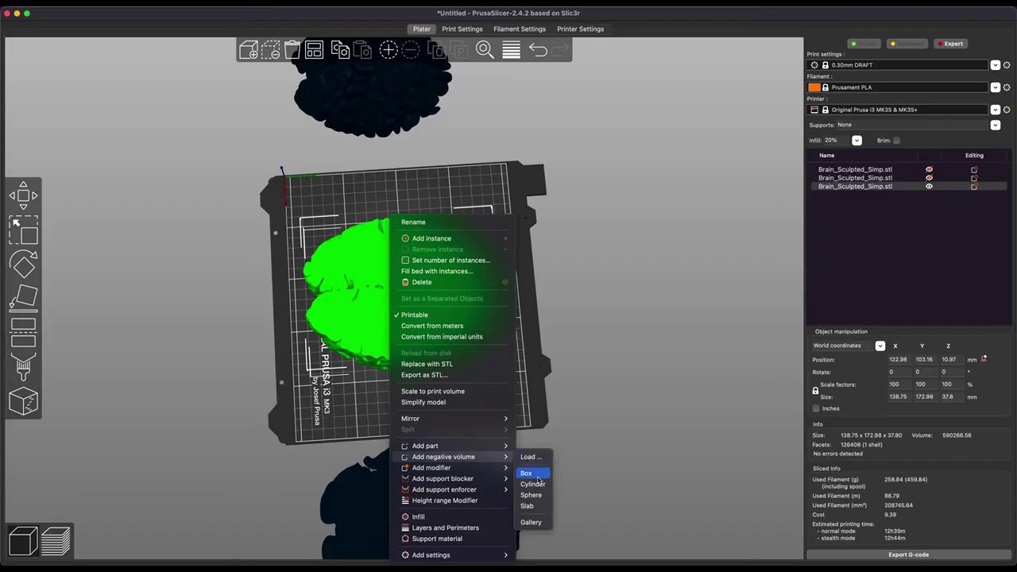
click(539, 484)
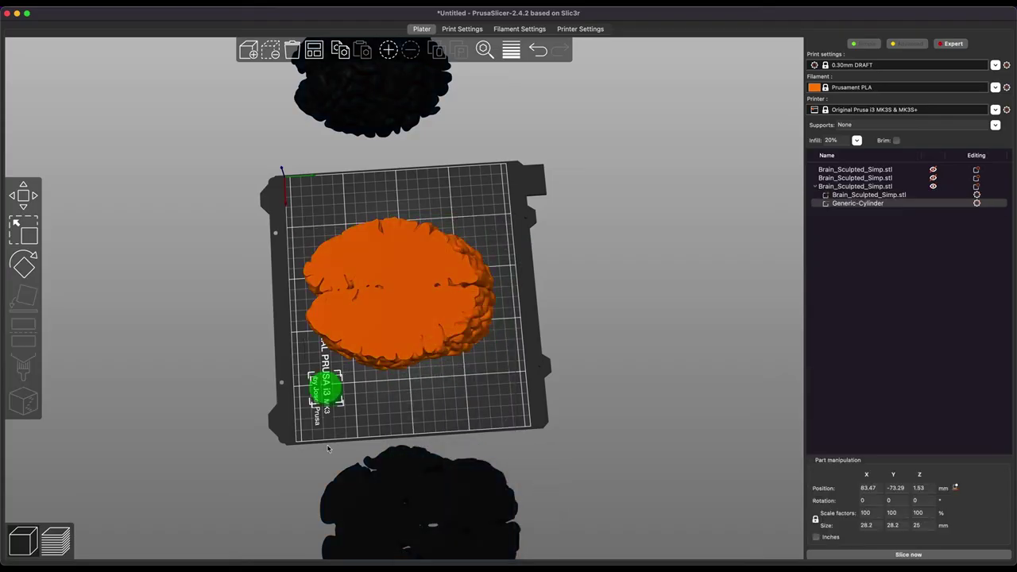
drag(326, 387, 406, 316)
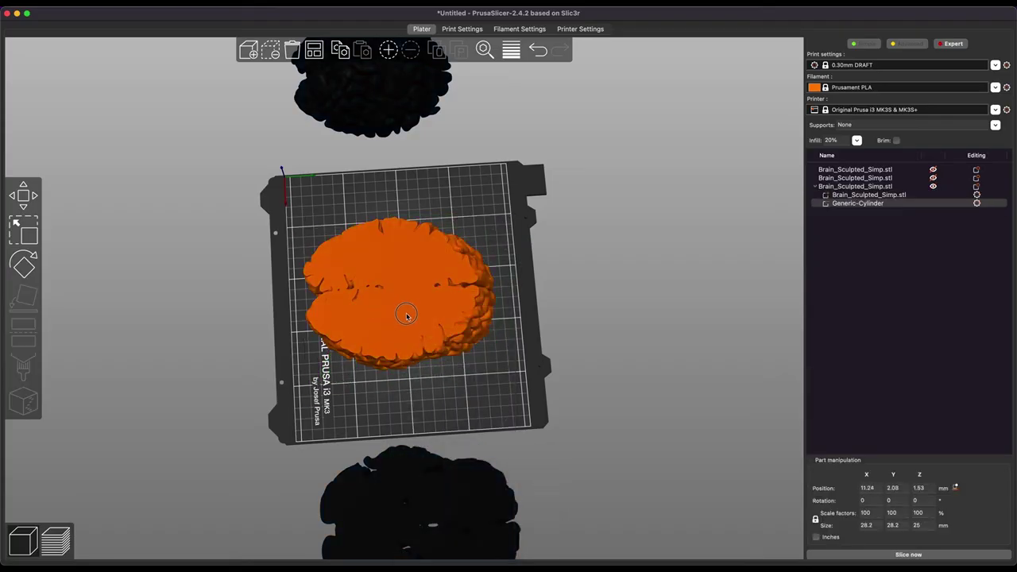
Scale the negative cylinder to about 103 x 92 x 97 mm and centre it within the middle brain section
click(24, 229)
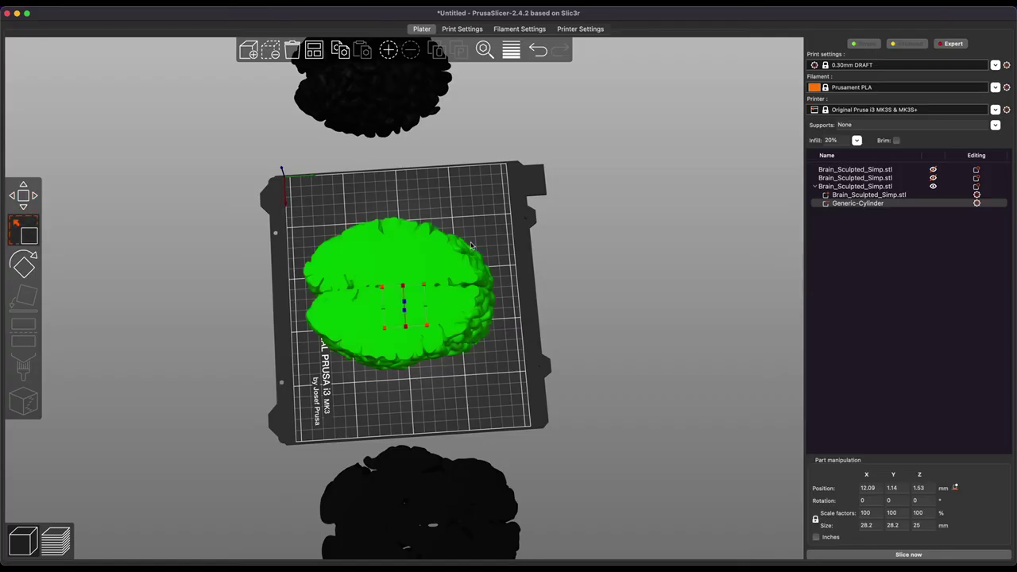
drag(405, 301, 422, 150)
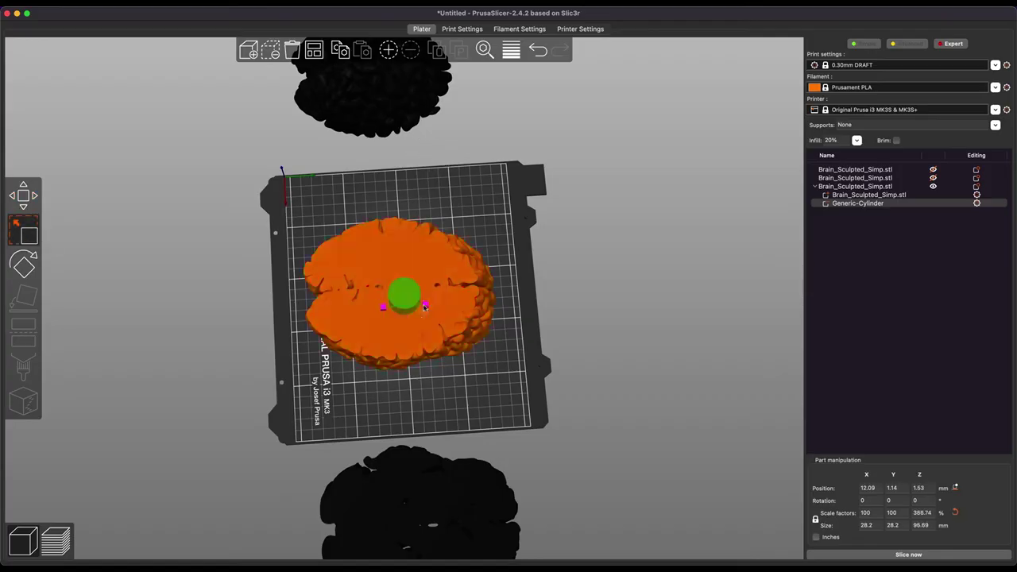
drag(425, 308, 461, 299)
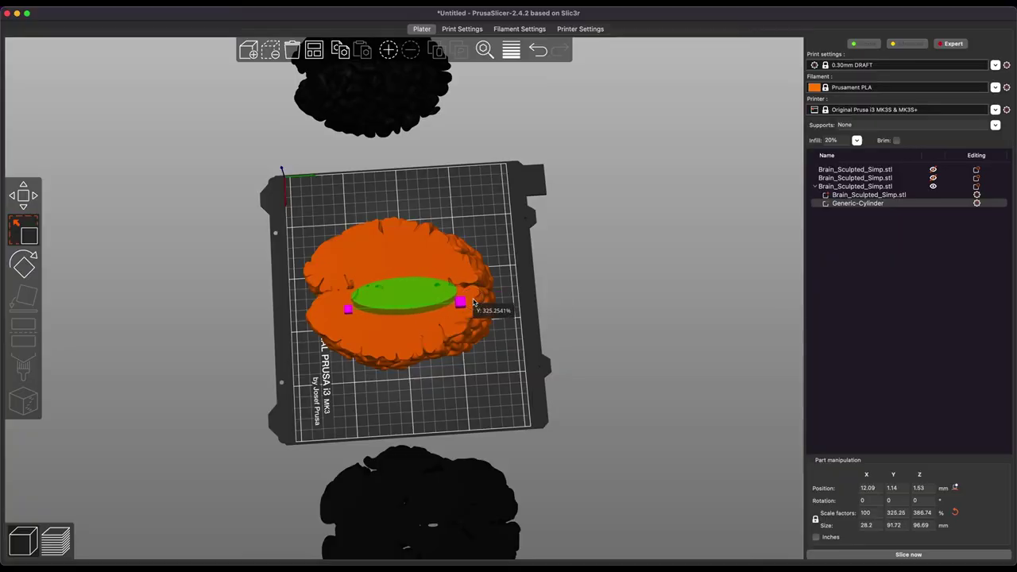
drag(400, 284, 405, 235)
drag(414, 311, 404, 300)
key(1)
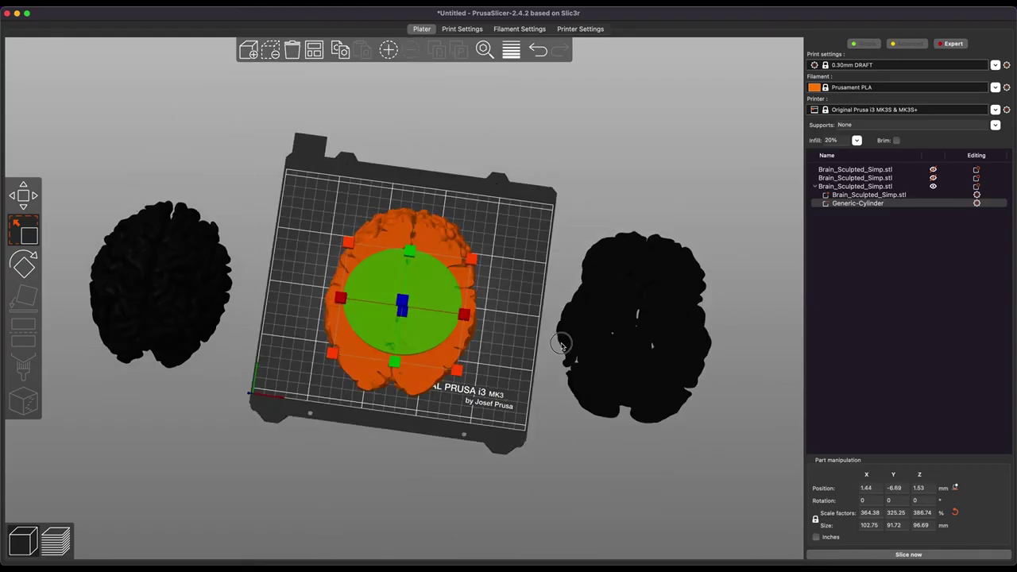
Slice the middle brain section with its cylindrical cavity and inspect the preview and print estimates
key(ctrl+r)
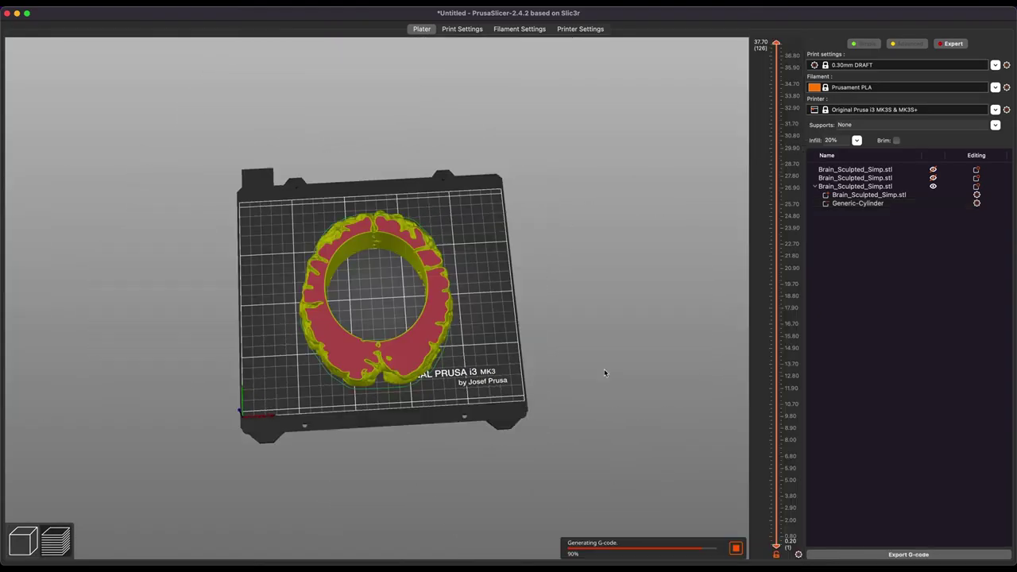
key(0)
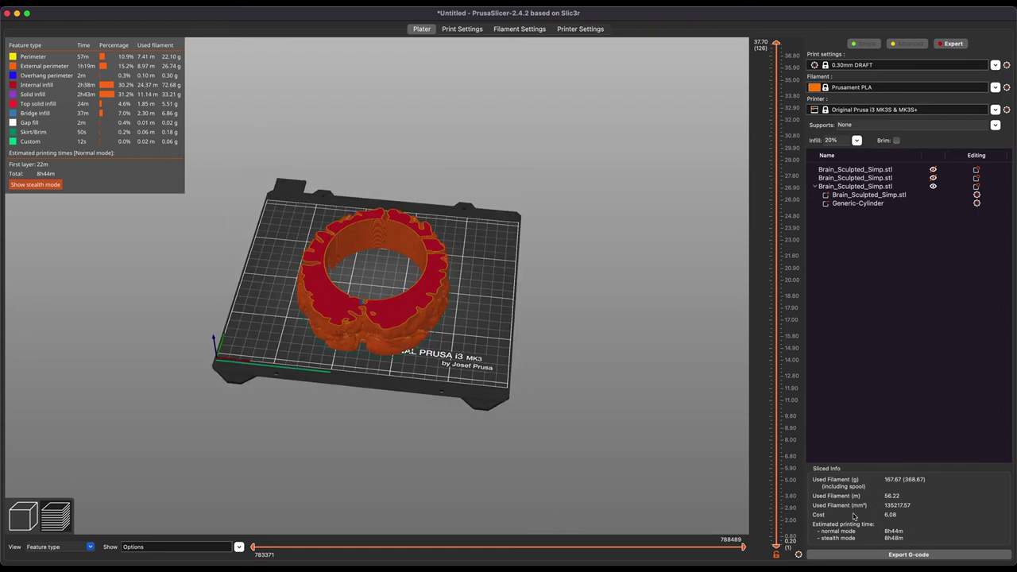
drag(559, 369, 356, 319)
scroll(355, 319, up, 5)
Put the lowest brain section on the bed in place of the hollowed middle section and select it
key(Tab)
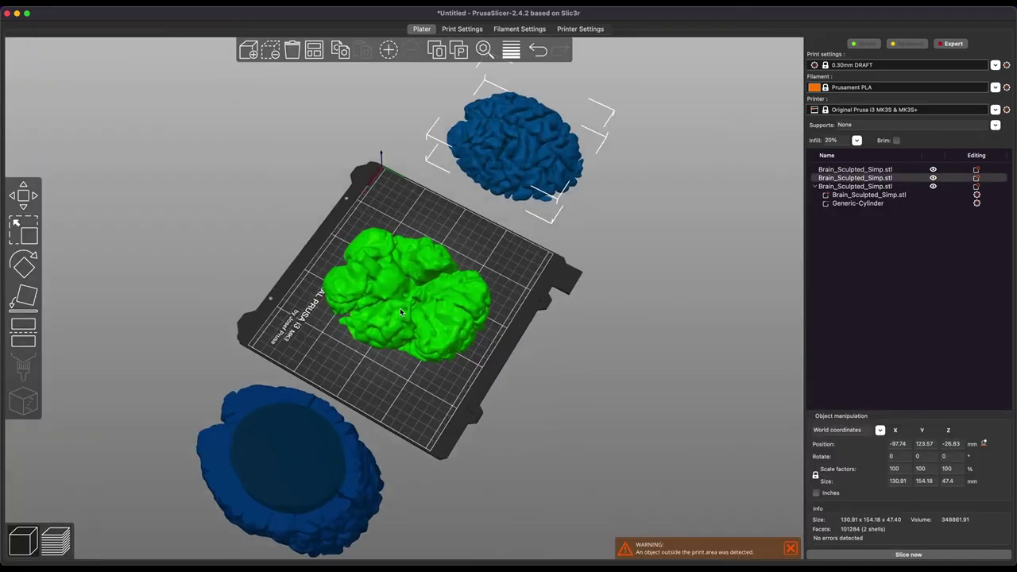
scroll(453, 213, up, 6)
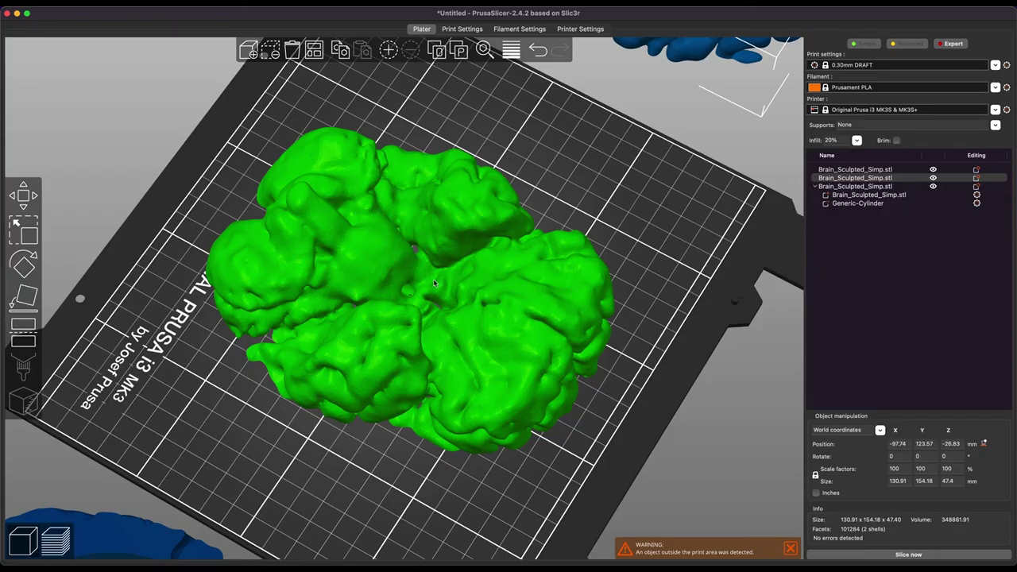
click(322, 227)
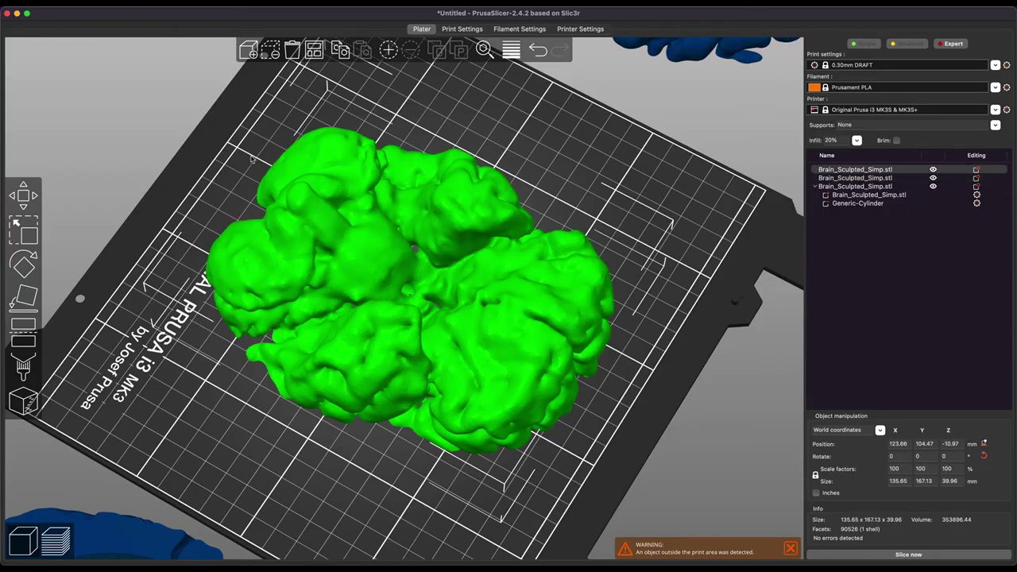
click(184, 156)
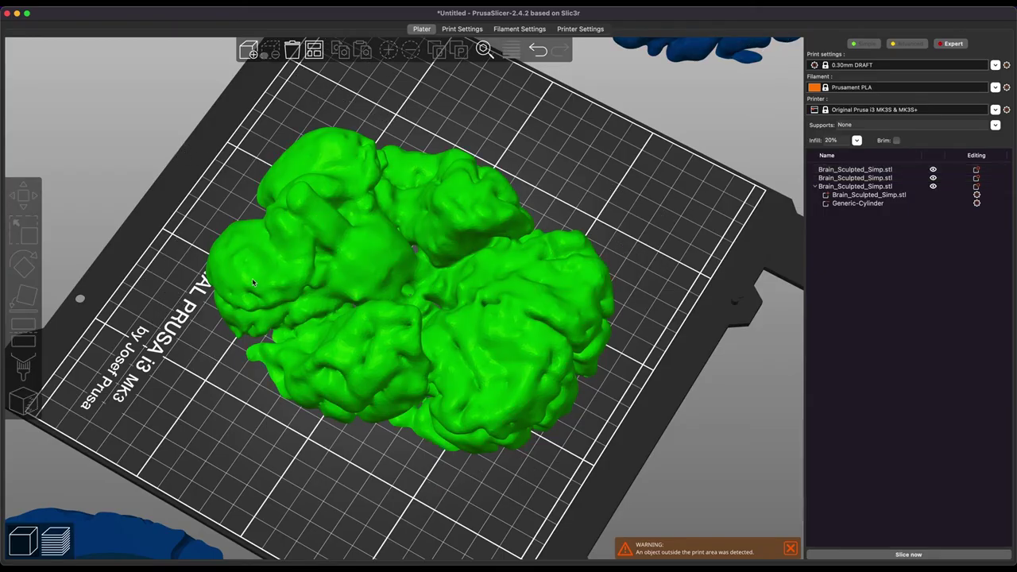
click(299, 268)
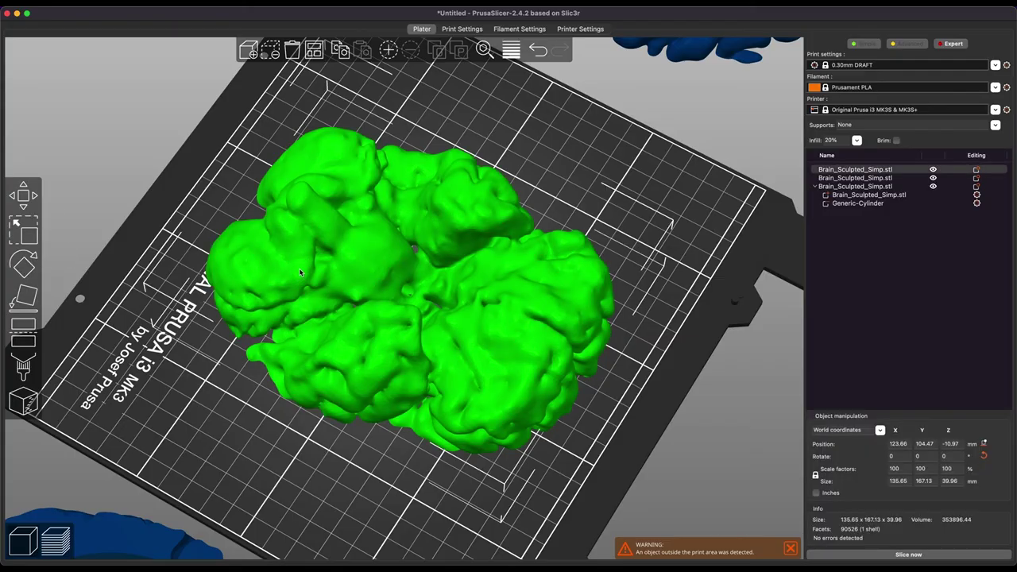
Add a cylinder as a negative volume to the lowest brain section and place it beside the brainstem
right_click(299, 268)
scroll(380, 411, down, 2)
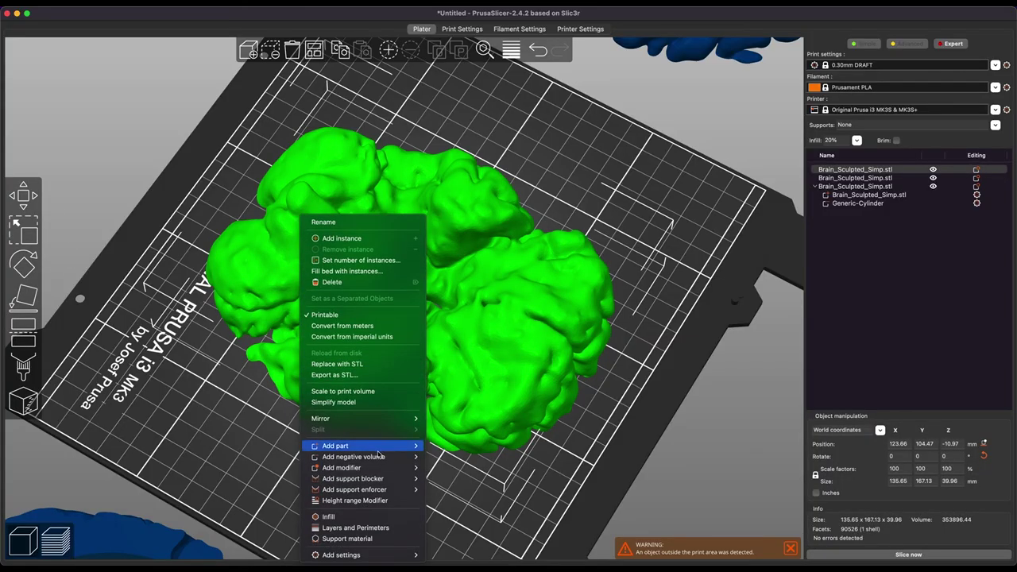
mouse_move(380, 459)
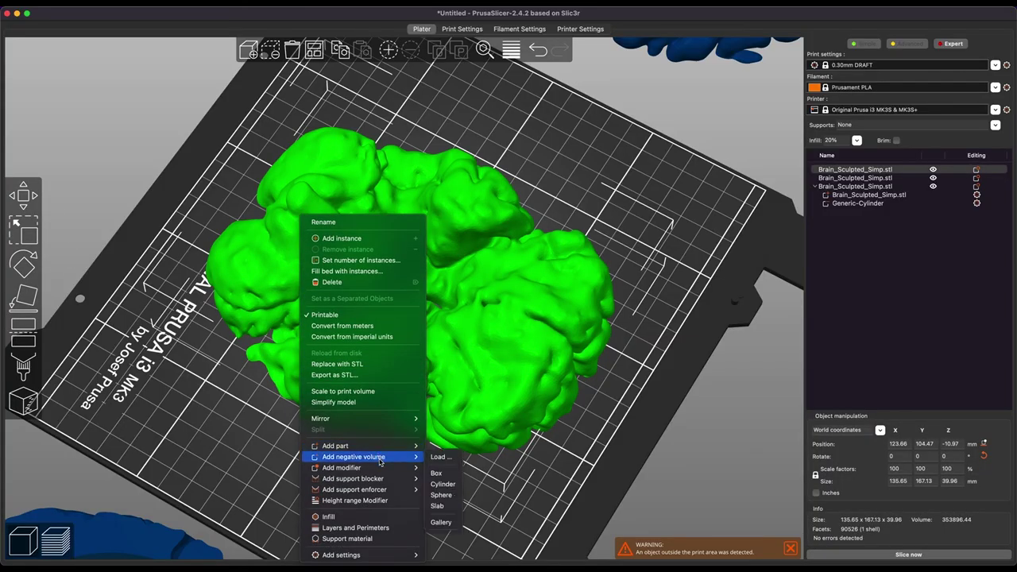
click(442, 483)
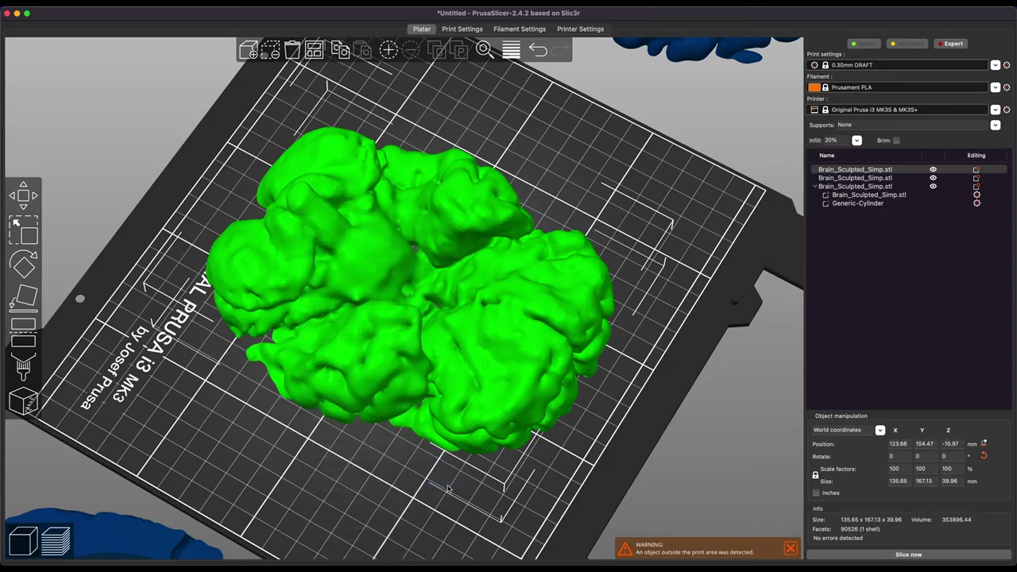
drag(188, 348, 346, 282)
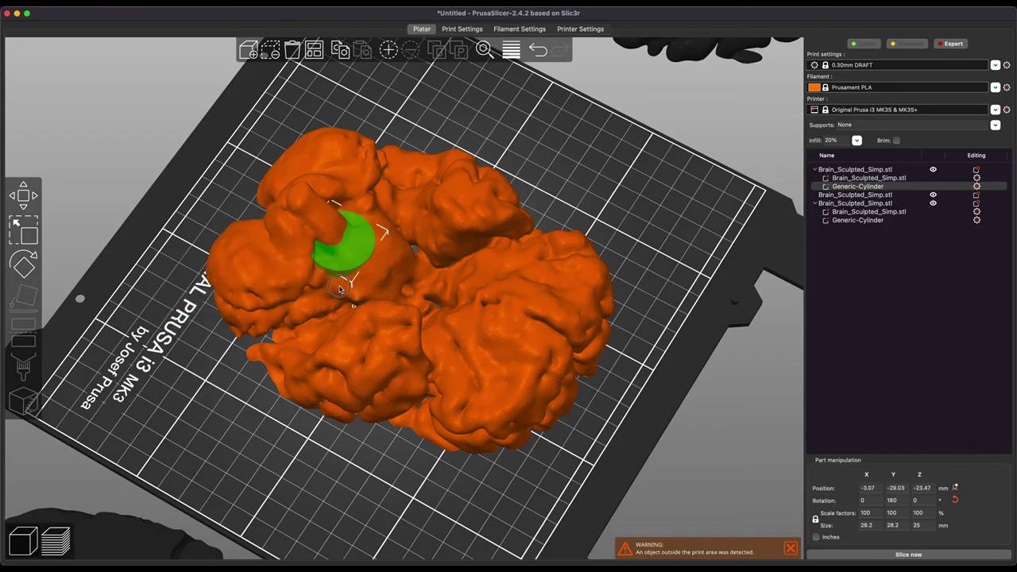
Scale the lowest section's negative cylinder to about 17.7 x 15.8 x 104 mm
click(26, 201)
click(26, 232)
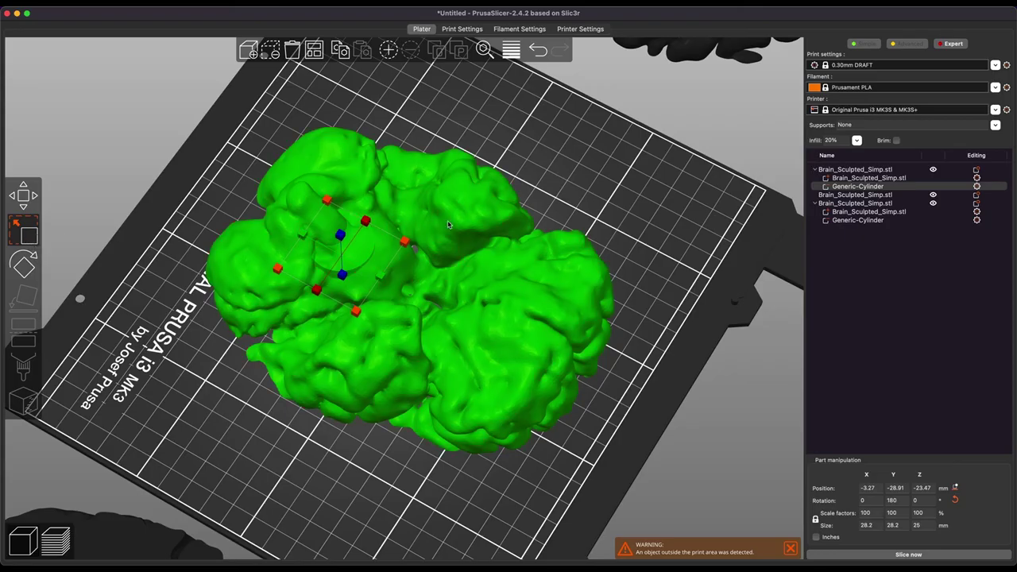
mouse_move(382, 275)
mouse_down()
mouse_move(363, 270)
mouse_move(371, 272)
mouse_up()
drag(314, 292, 338, 185)
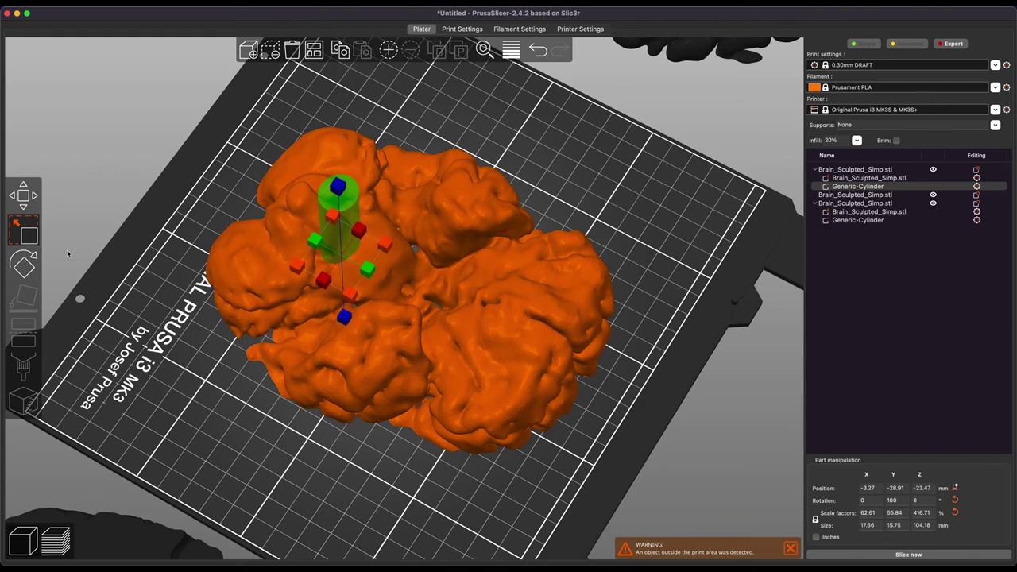
Rotate the lowest section's negative cylinder to about 46.4° around the X axis so it tilts along the brainstem
click(24, 266)
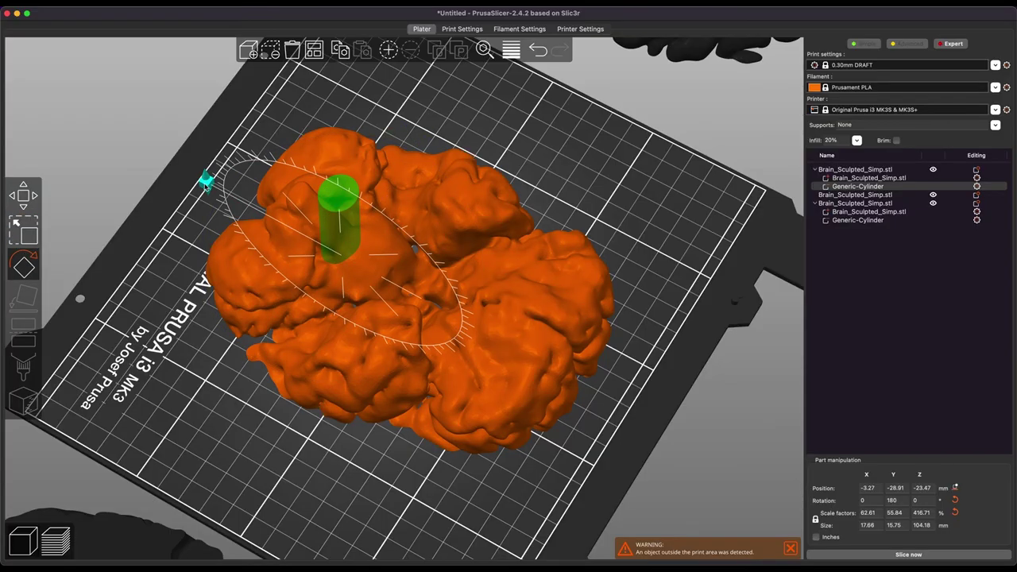
drag(205, 181, 207, 248)
key(1)
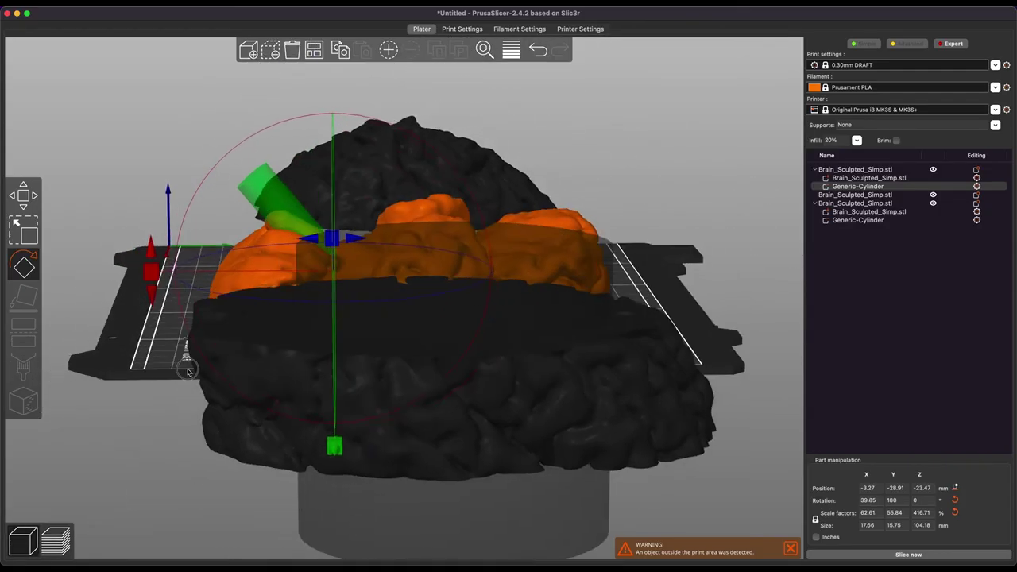
mouse_move(188, 372)
mouse_down()
mouse_move(239, 342)
mouse_move(188, 374)
mouse_up()
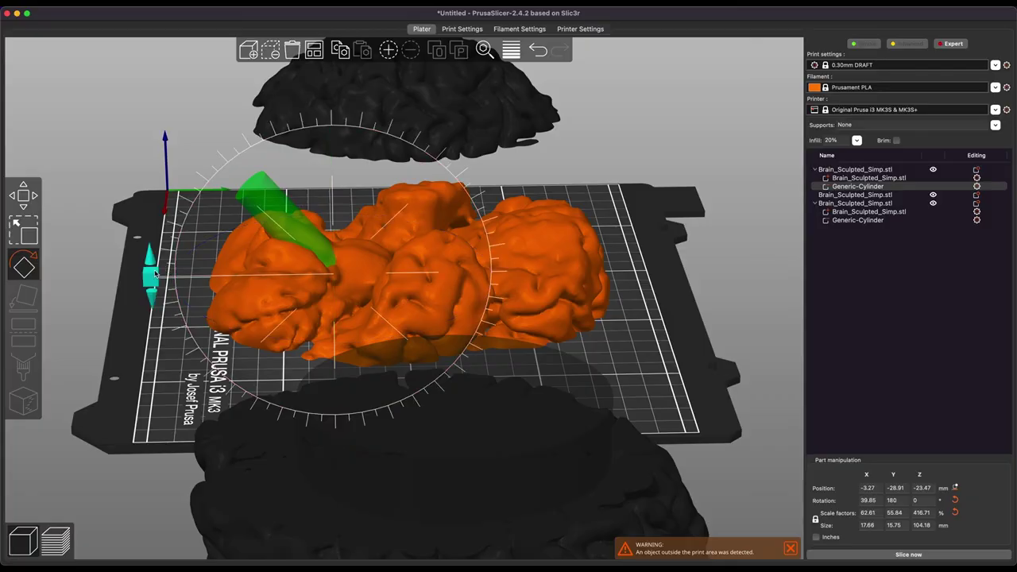
drag(156, 275, 151, 290)
drag(178, 362, 106, 288)
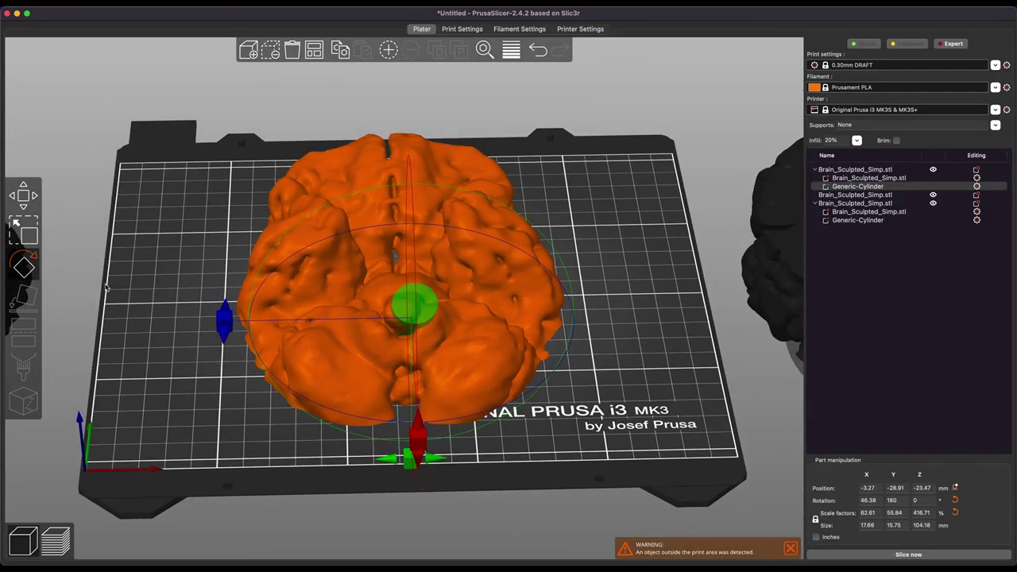
Slice the lowest brain section with its angled cylindrical hole, inspect the sliced preview from both sides, and return to the 3D editor view
key(Tab)
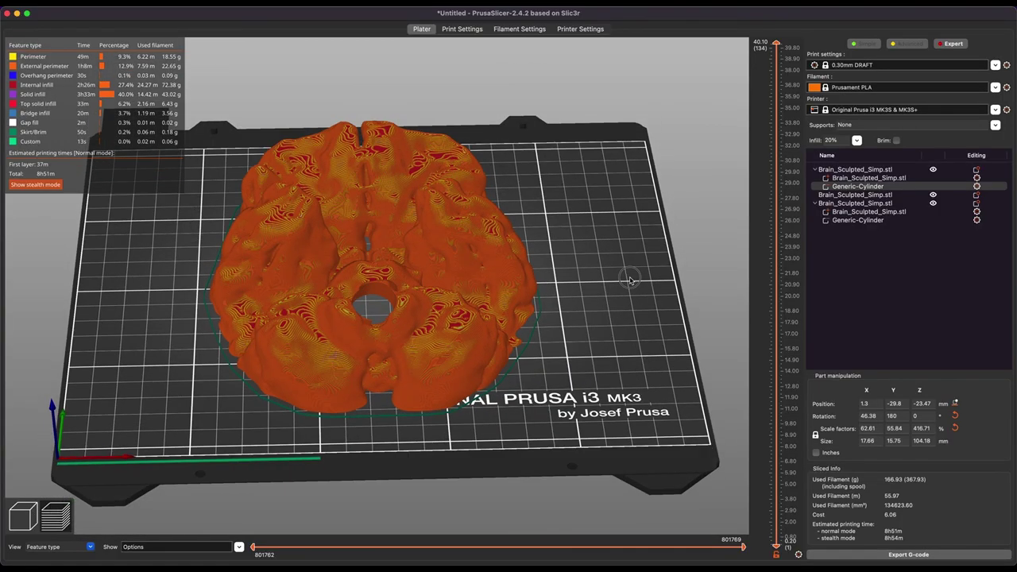
drag(630, 280, 225, 450)
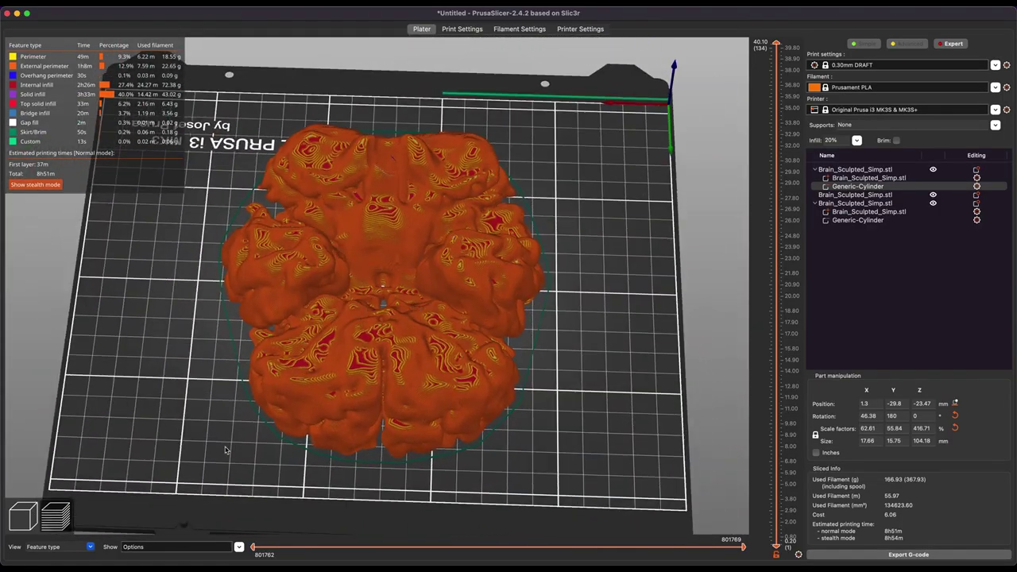
scroll(640, 321, down, 5)
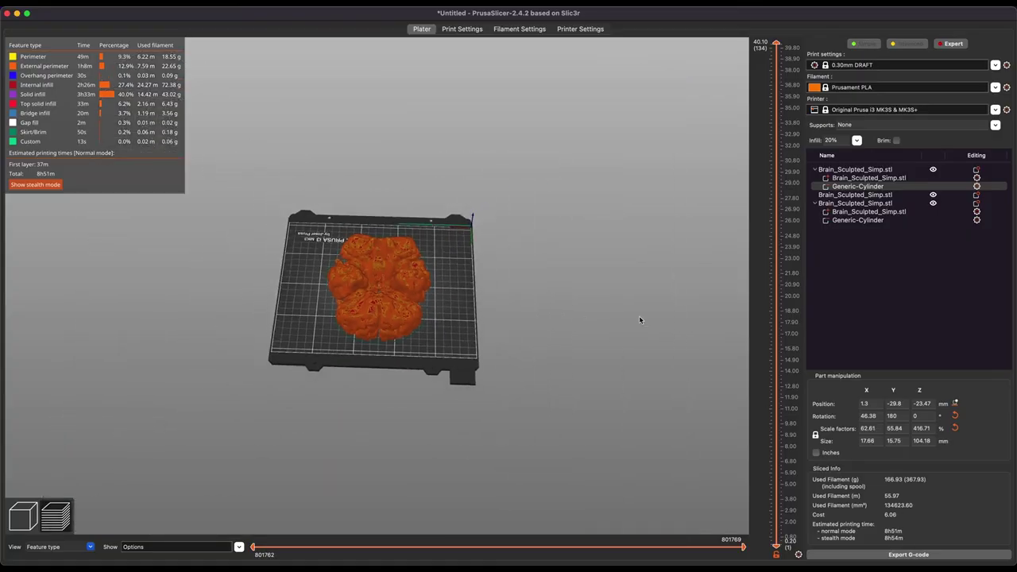
click(24, 515)
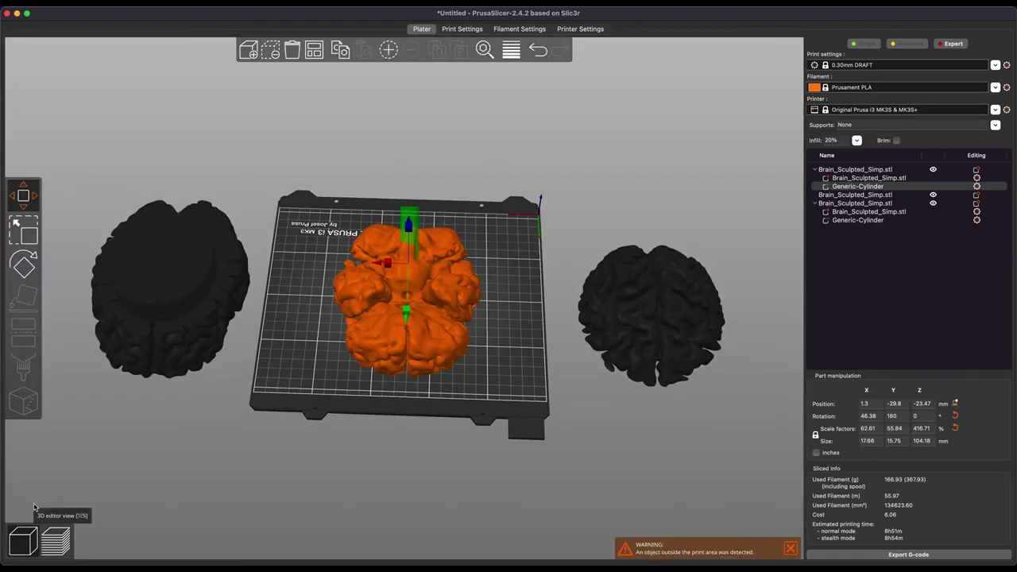